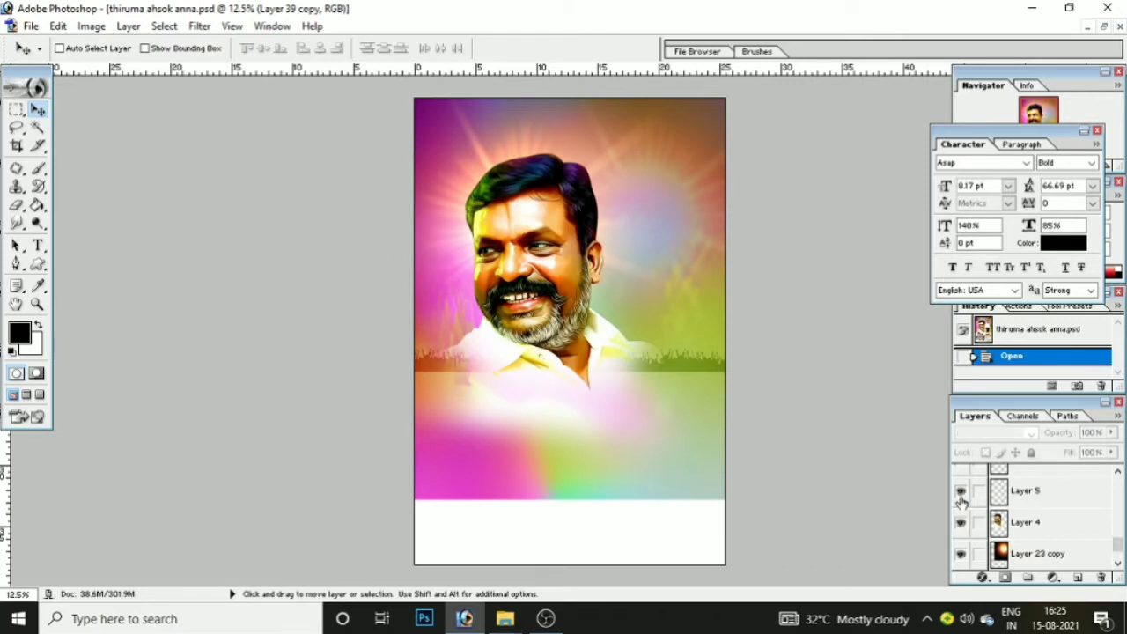
Show Layer 5, Layer 10 copy, the Layer 7 logo layer and the "g m" text layer on the poster
click(962, 493)
scroll(961, 501, up, 1)
click(961, 493)
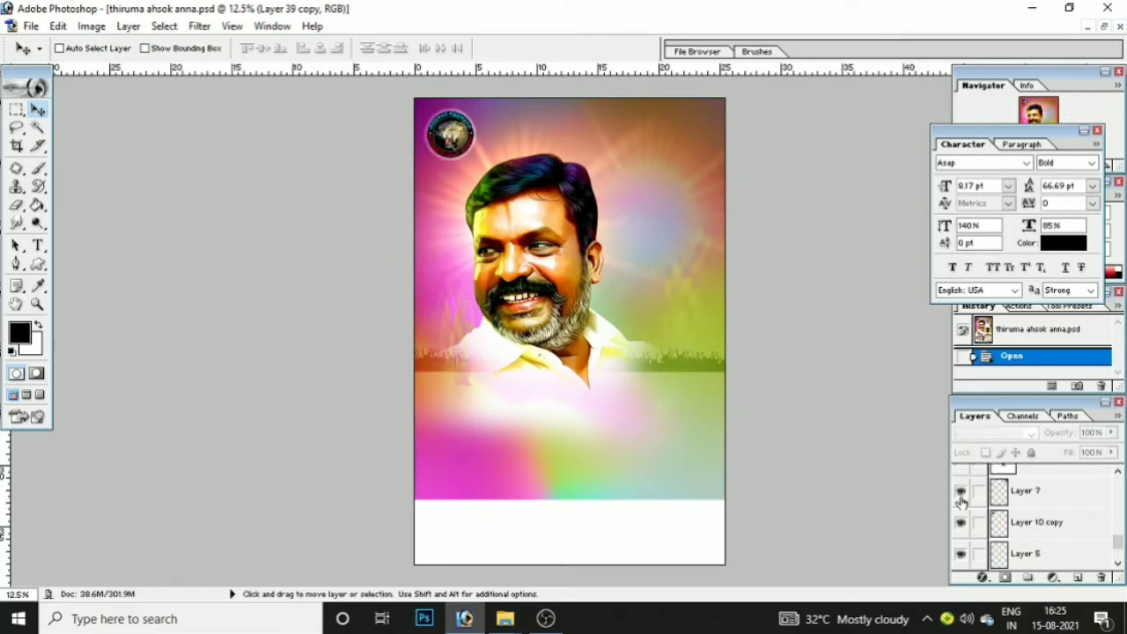
scroll(962, 500, up, 2)
click(961, 500)
scroll(961, 500, up, 1)
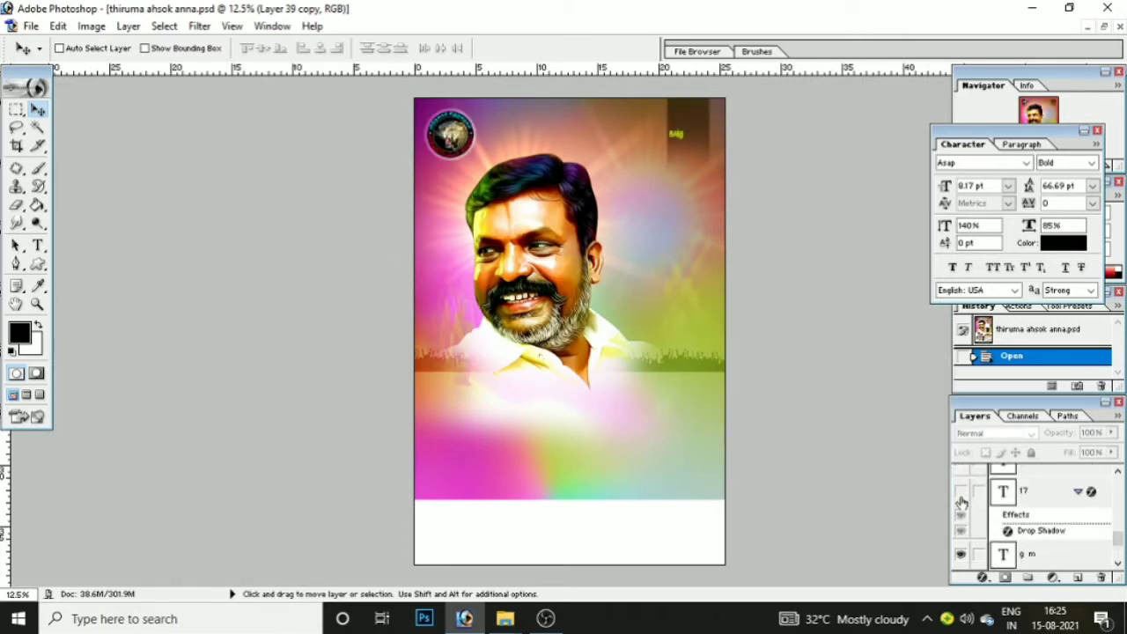
Turn on the "17", Tamil tagline and "2021" date text layers plus Layer 6 with the tigers and flag
scroll(961, 500, up, 1)
click(961, 493)
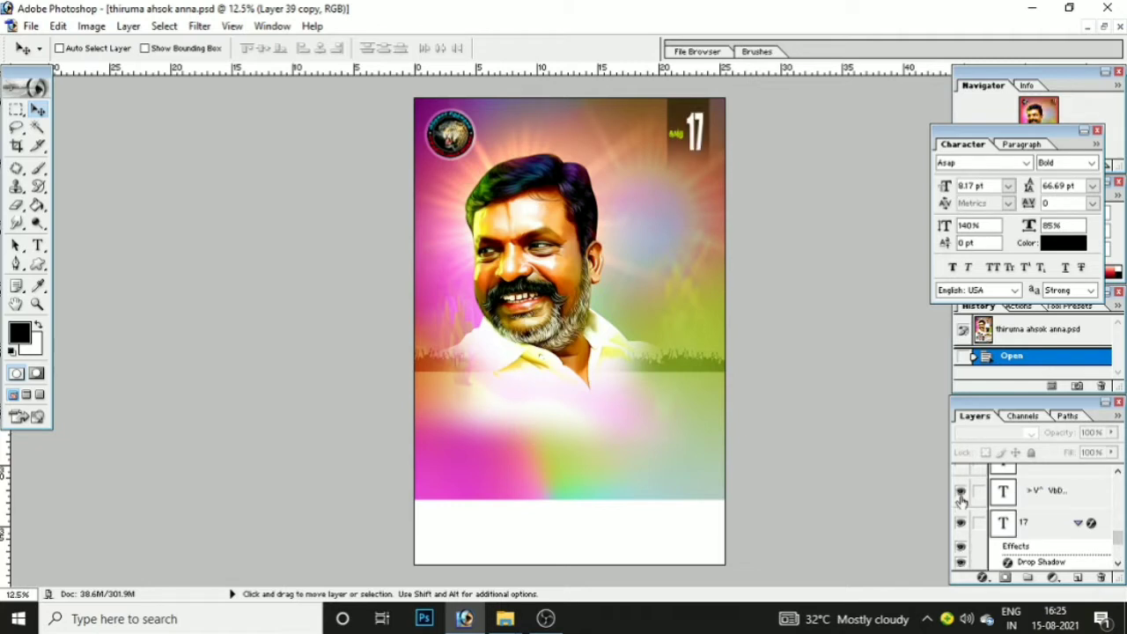
scroll(961, 500, up, 1)
click(961, 500)
scroll(962, 500, up, 1)
click(961, 500)
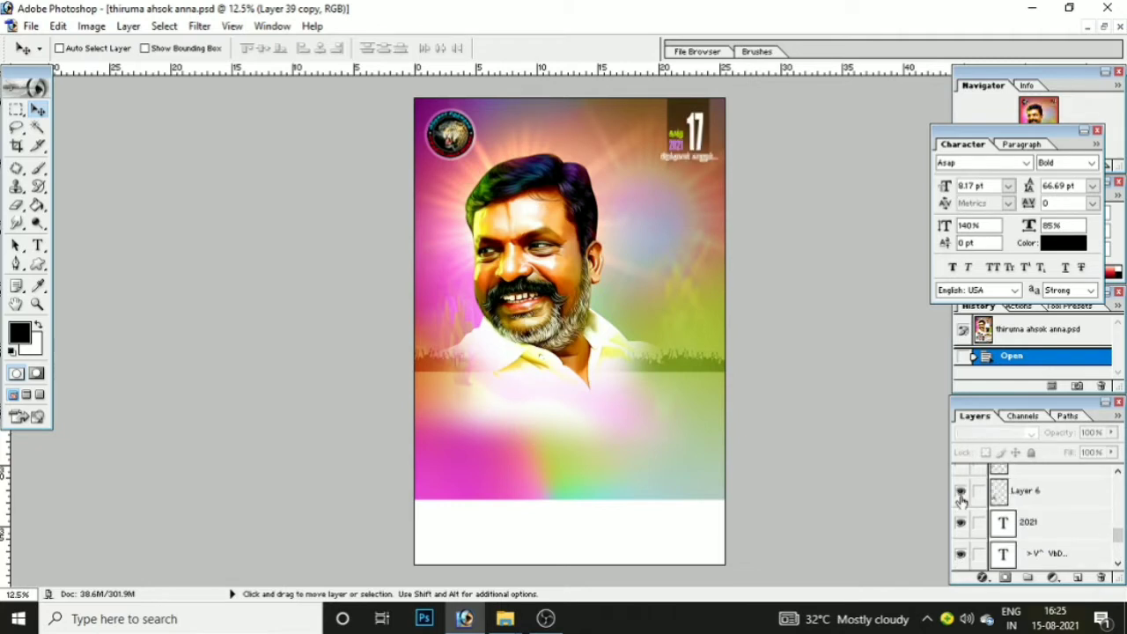
Make the Thalaivar copy title, the Layer 2 copy row of five portraits and Layer 8 with the standing man visible
scroll(961, 501, up, 1)
click(962, 501)
scroll(961, 500, up, 1)
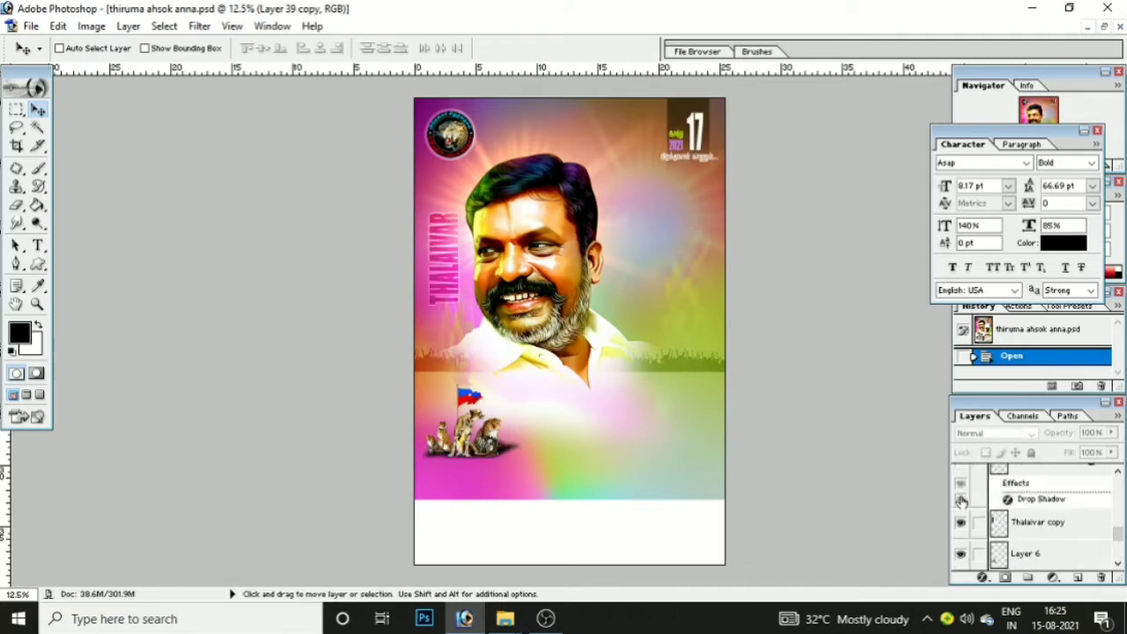
scroll(961, 500, up, 1)
scroll(961, 500, up, 1)
click(961, 494)
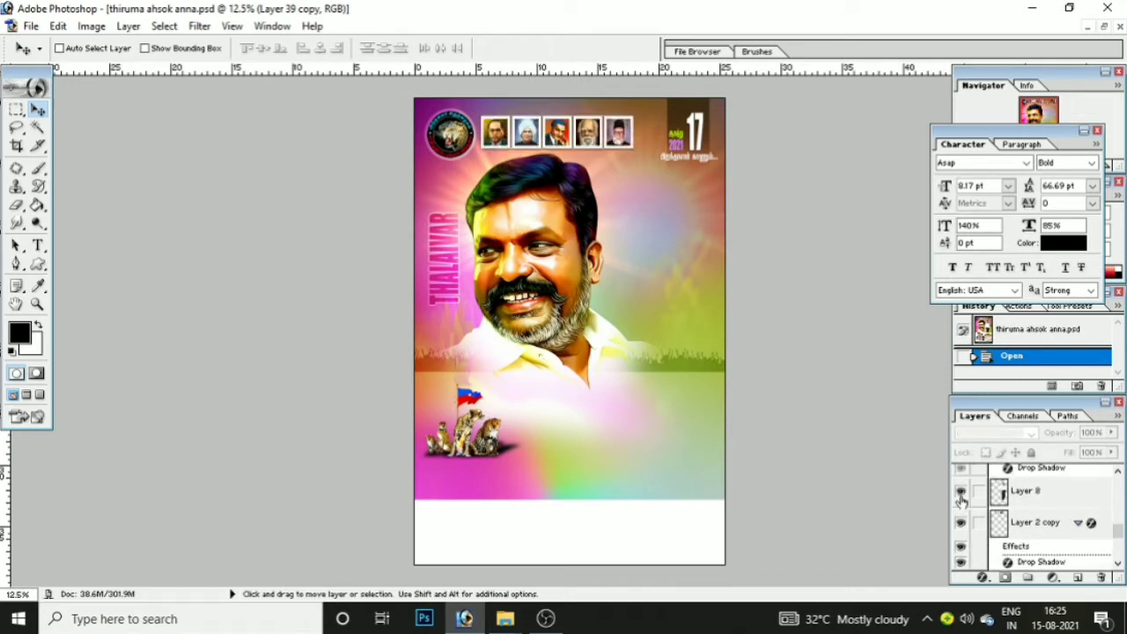
Show Layer 3 with the decorative border and white panel, and Layer 9 covering the coloured strip below it
scroll(962, 500, up, 1)
click(961, 500)
scroll(961, 500, up, 1)
click(961, 500)
scroll(962, 500, up, 1)
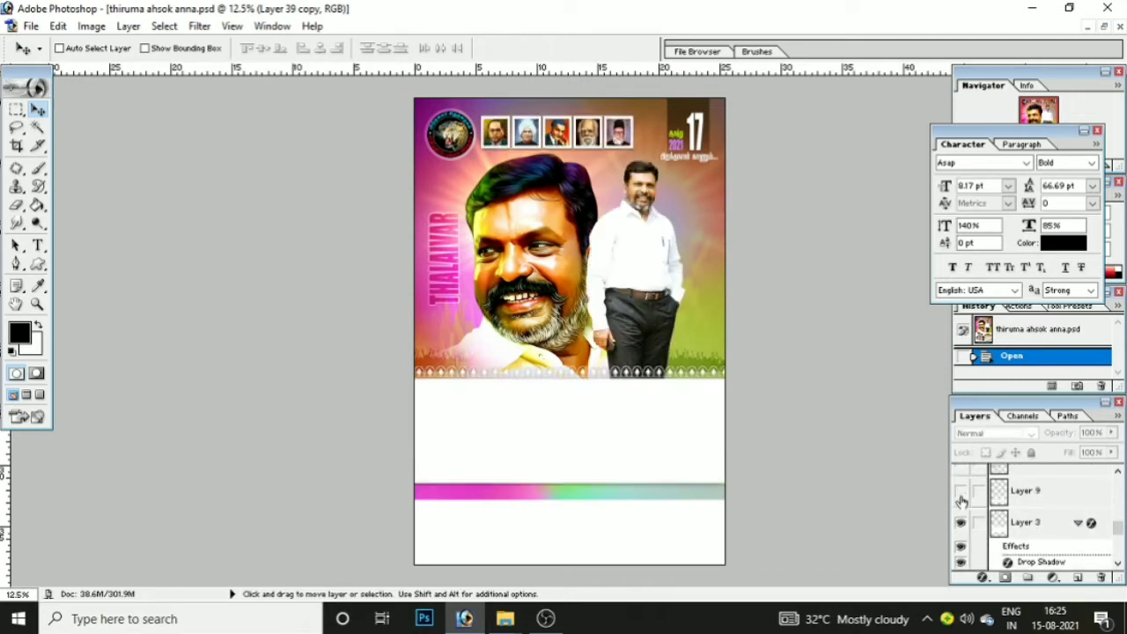
click(961, 495)
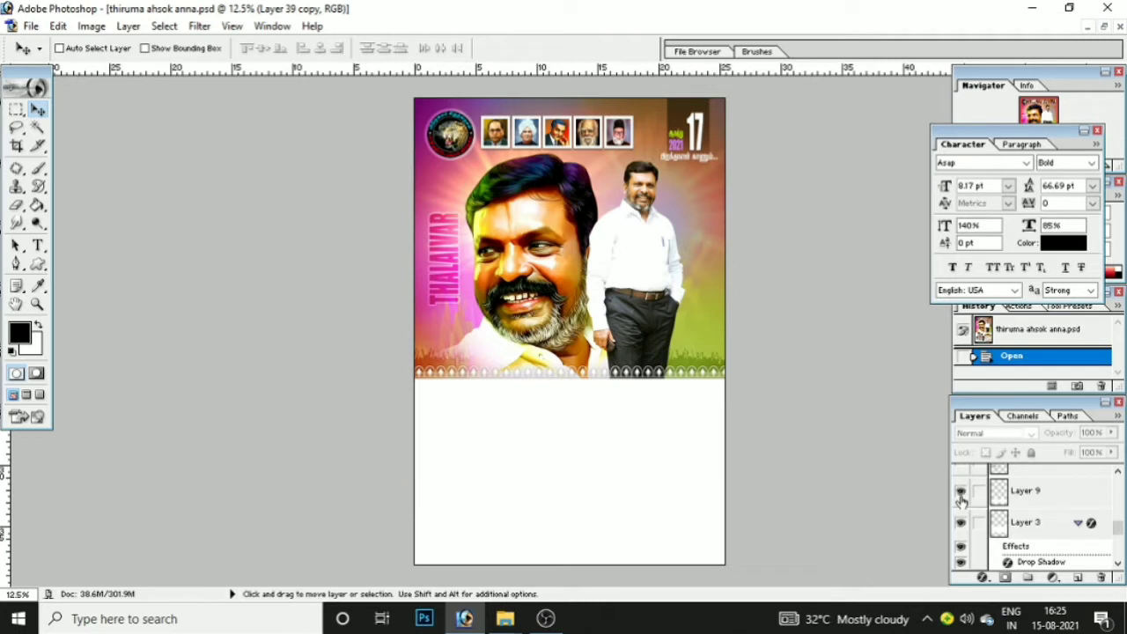
Turn on the first two small portraits, Layer 10 and Layer 11, together with their shadow layers, Layer 18 and Layer 21
scroll(962, 500, up, 1)
click(962, 495)
scroll(961, 500, up, 1)
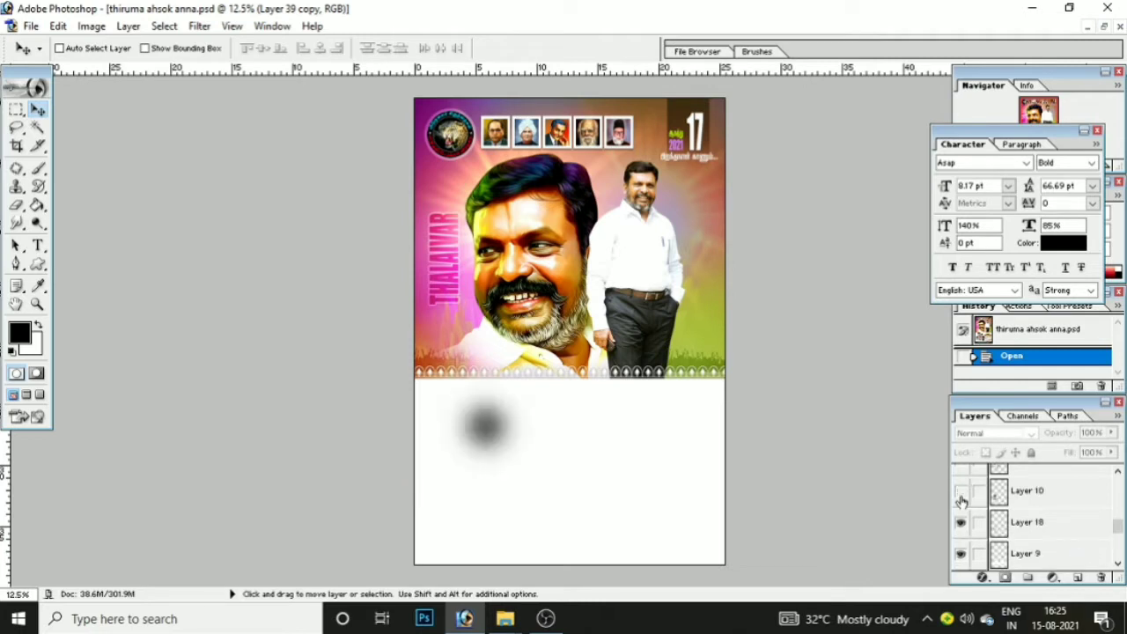
click(961, 495)
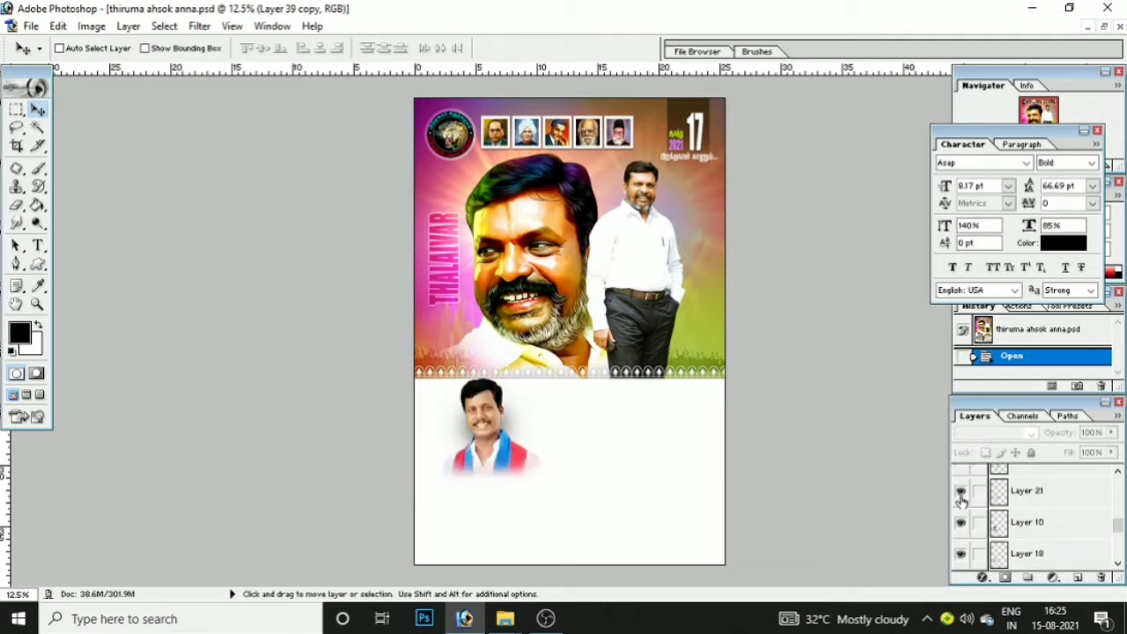
click(961, 494)
scroll(962, 500, up, 1)
click(961, 495)
scroll(961, 500, up, 2)
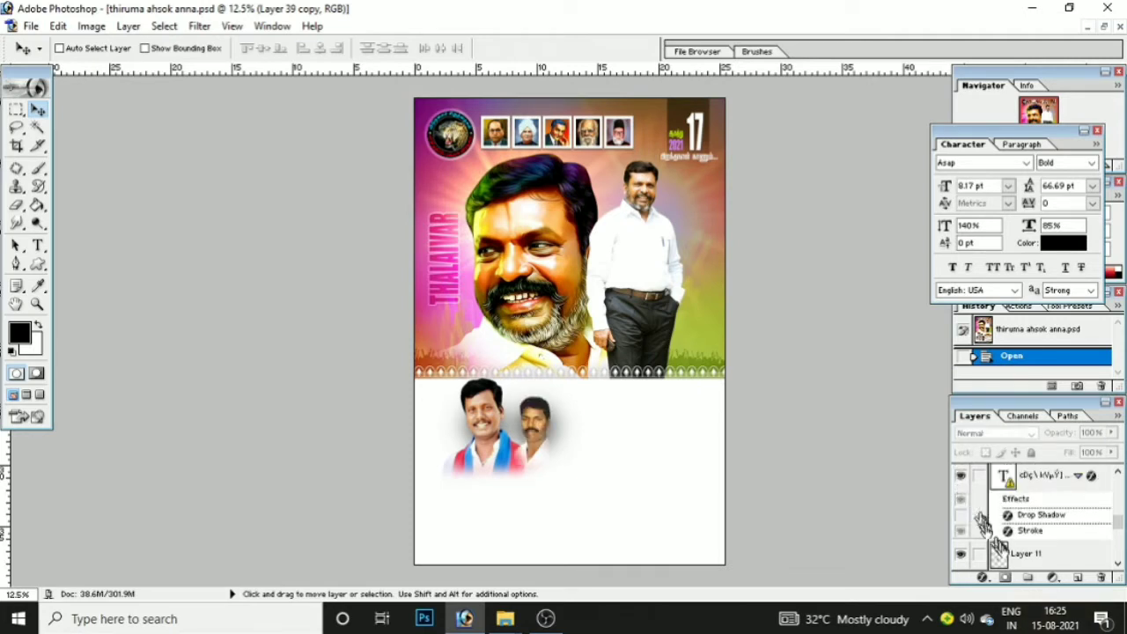
Show the yellow Tamil greeting text layer and its two divider lines, Layer 17 and Layer 17 copy
click(961, 477)
scroll(964, 488, up, 1)
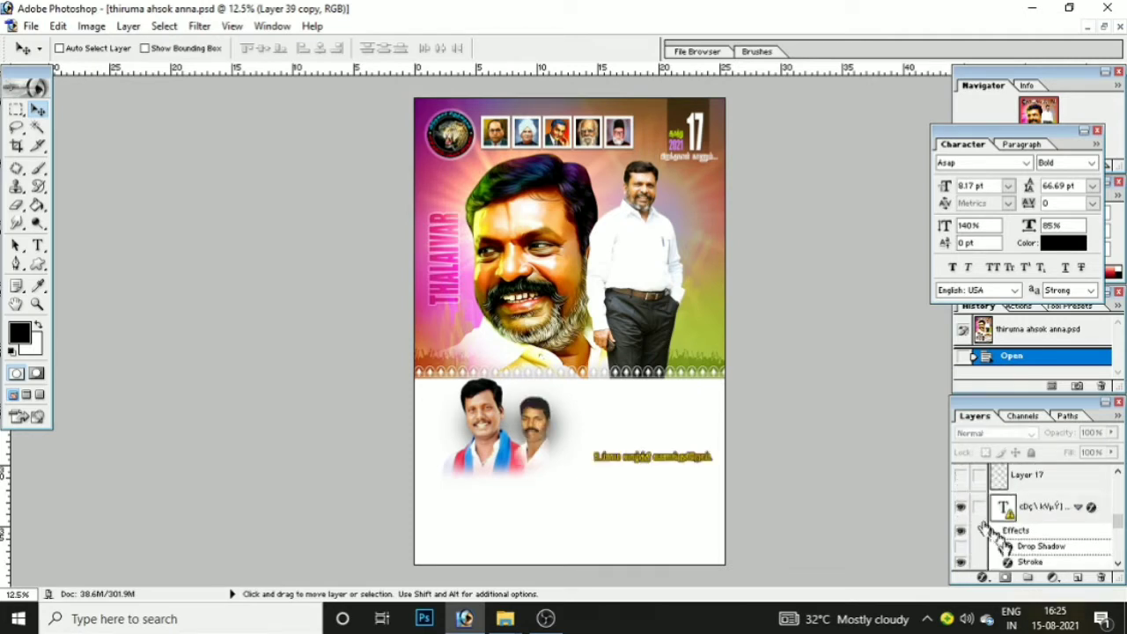
click(961, 477)
scroll(964, 493, up, 2)
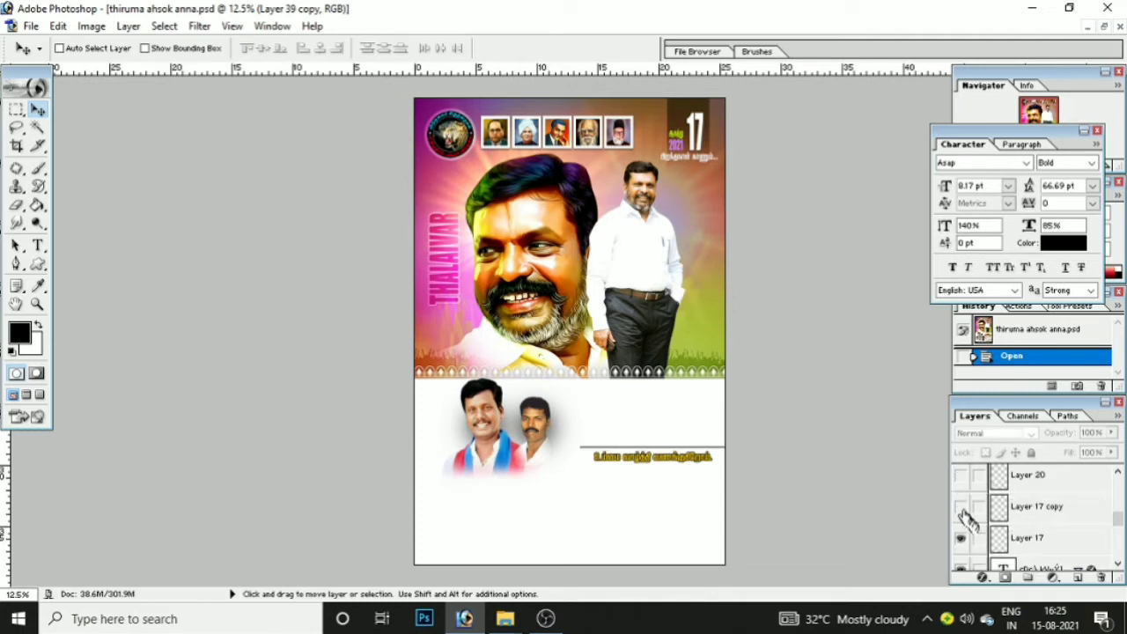
click(960, 508)
scroll(960, 508, up, 1)
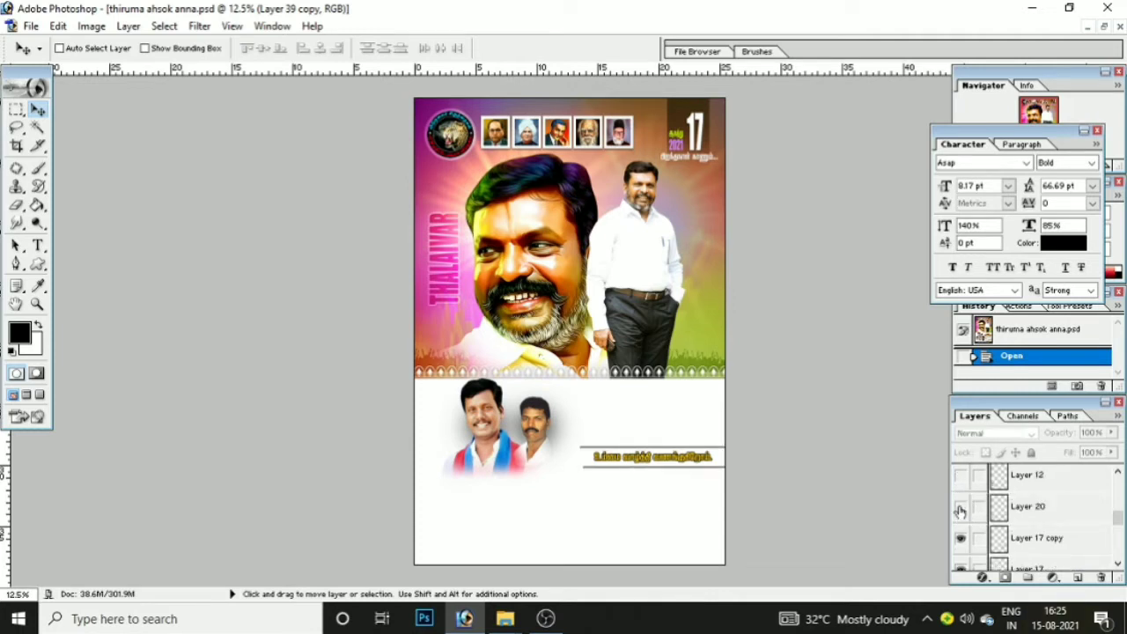
Make the Layer 12 portrait and the bearded man on Layer 15 visible, along with shadow layers 20 and 22
click(960, 506)
click(961, 475)
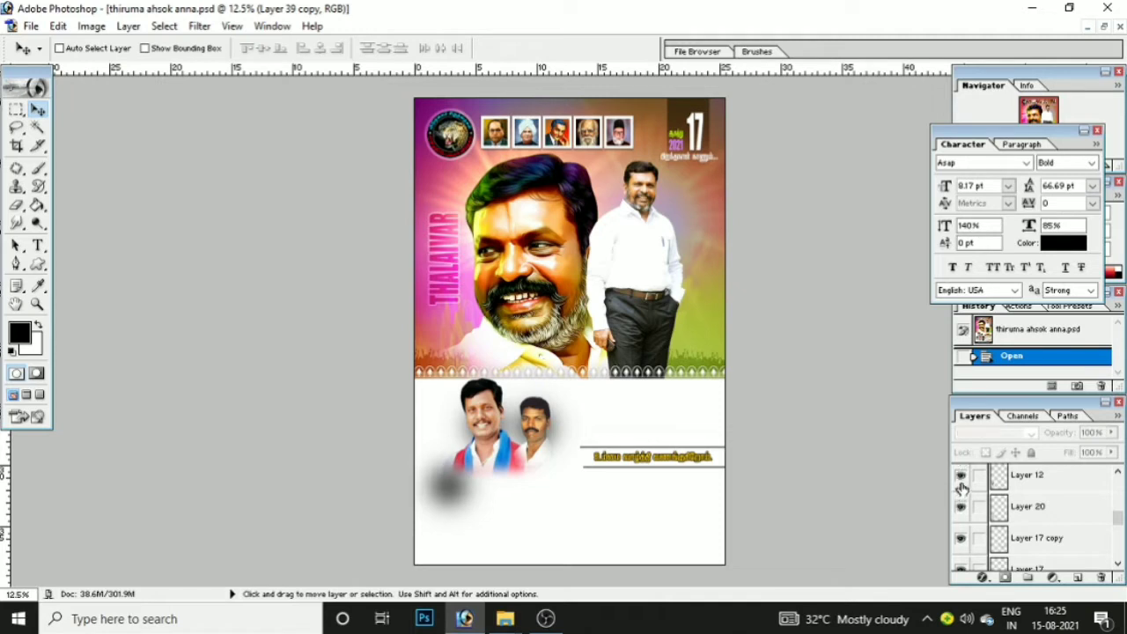
scroll(968, 507, up, 2)
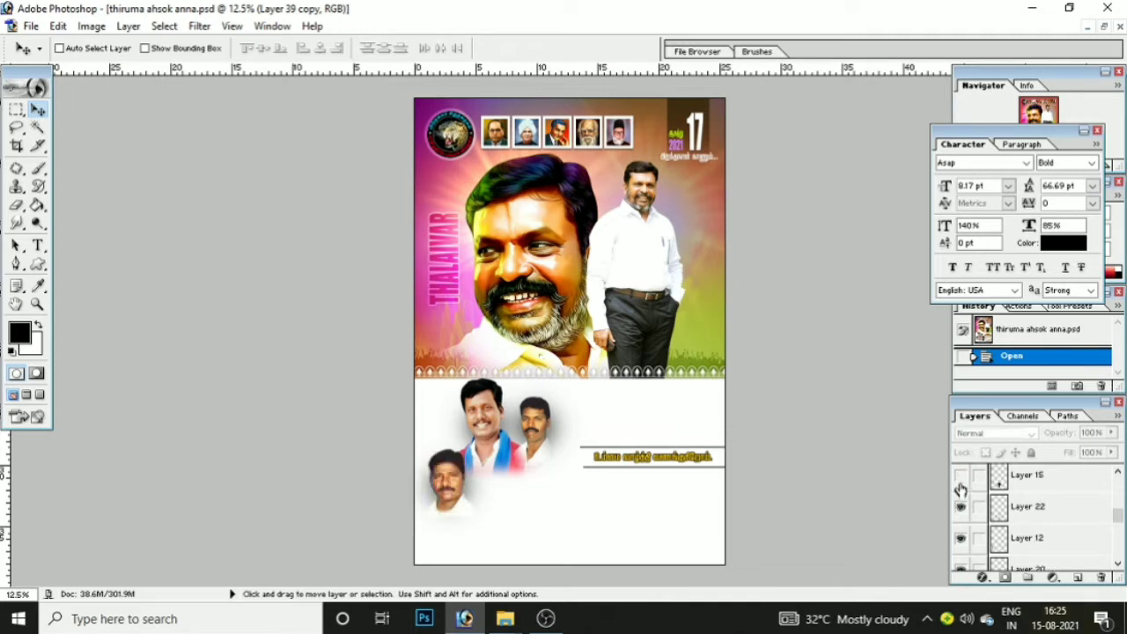
click(961, 507)
click(960, 476)
Show Layer 37 with the flag artwork, shadow Layer 19, the Layer 13 portrait and the black footer bar on Layer 16
scroll(969, 520, up, 2)
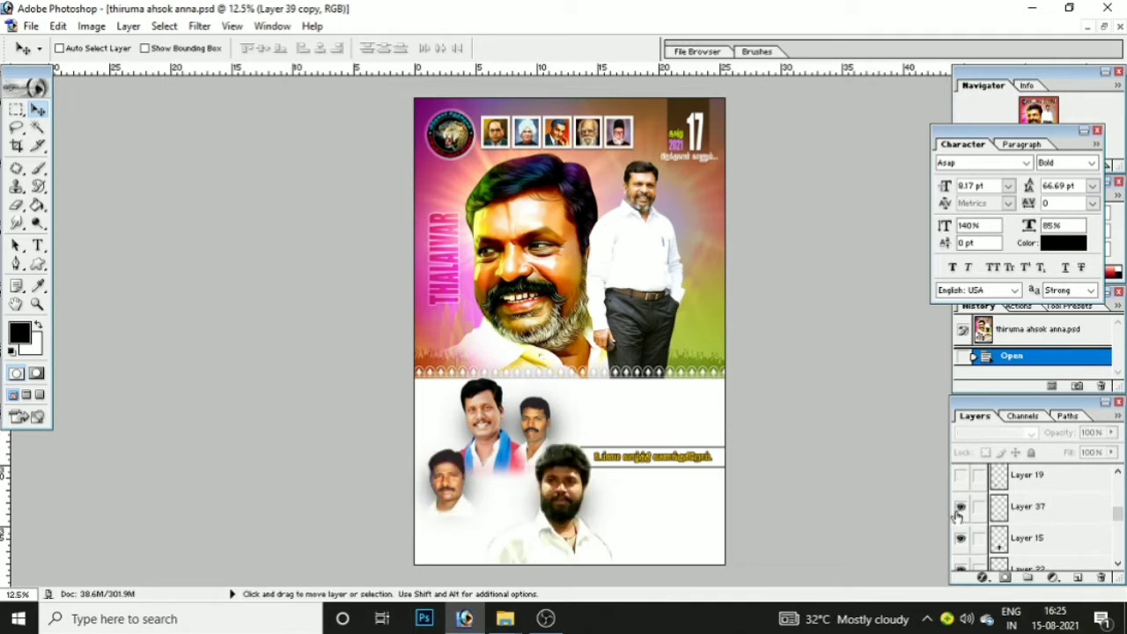
click(961, 506)
click(961, 476)
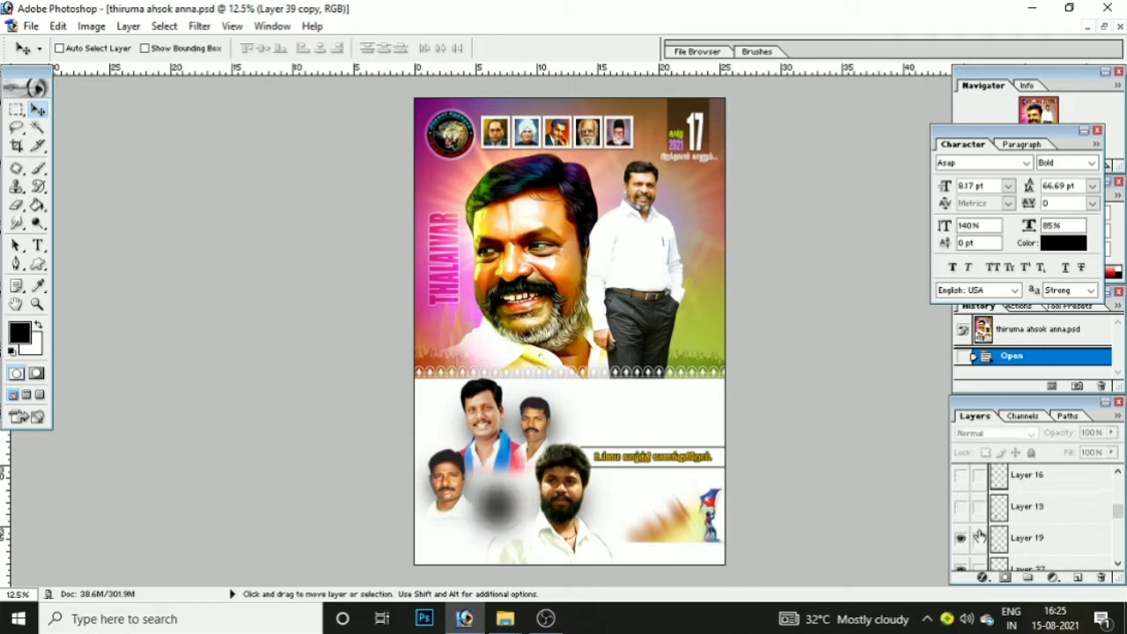
scroll(973, 528, up, 2)
click(960, 537)
click(960, 506)
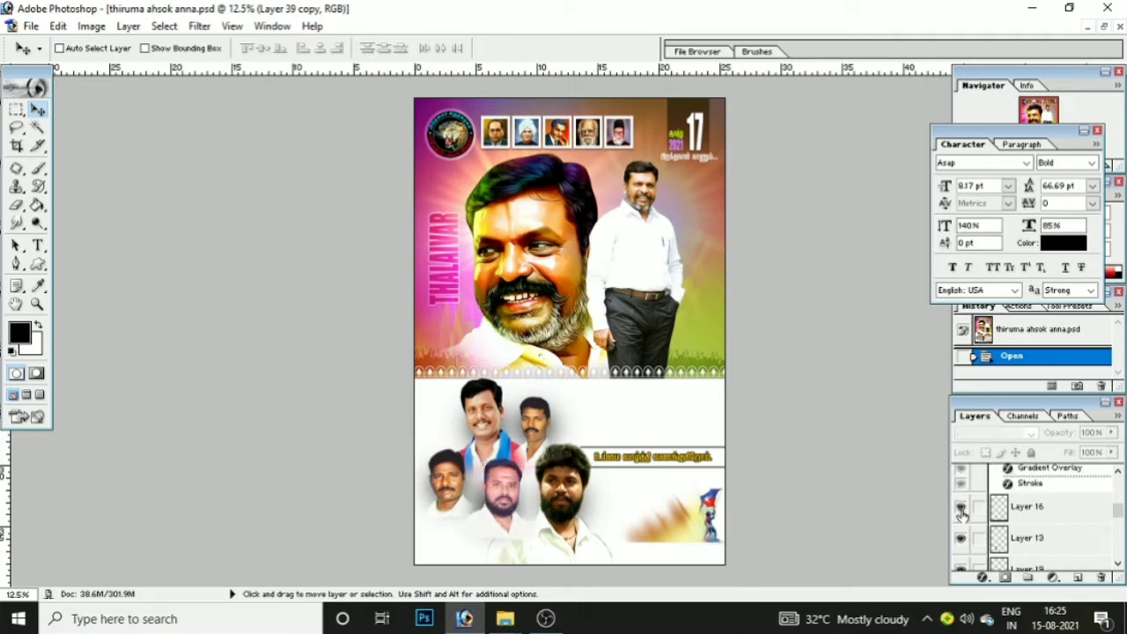
Turn on the footer party text, the organiser's name, the Layer 37 text and the blue Tamil label above the name
scroll(969, 524, up, 2)
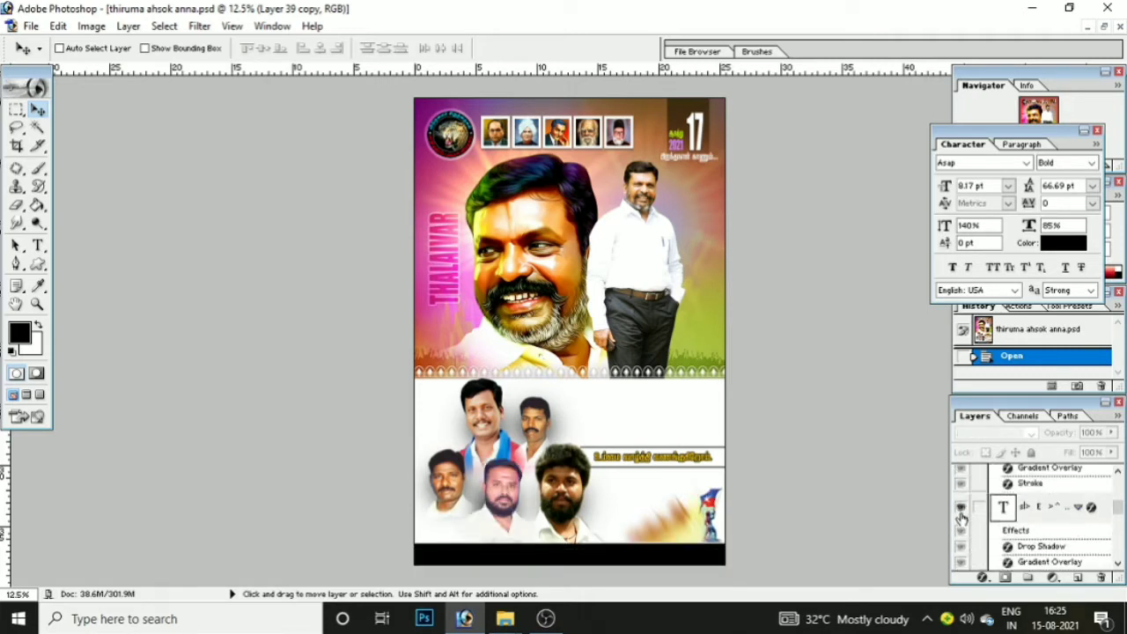
click(961, 517)
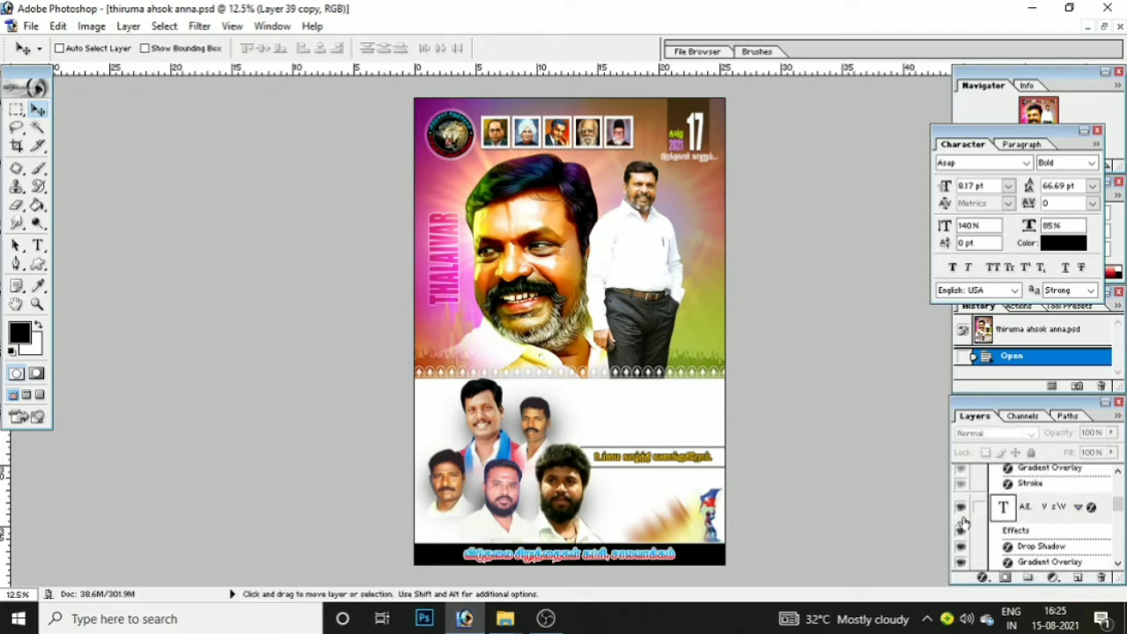
scroll(963, 523, up, 2)
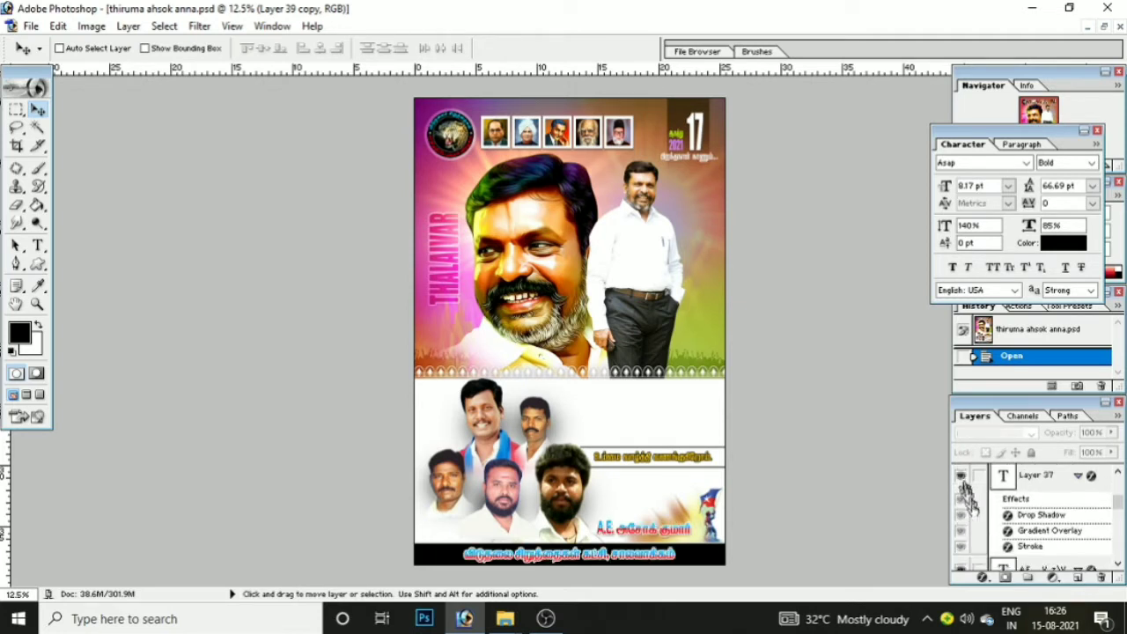
scroll(969, 511, up, 2)
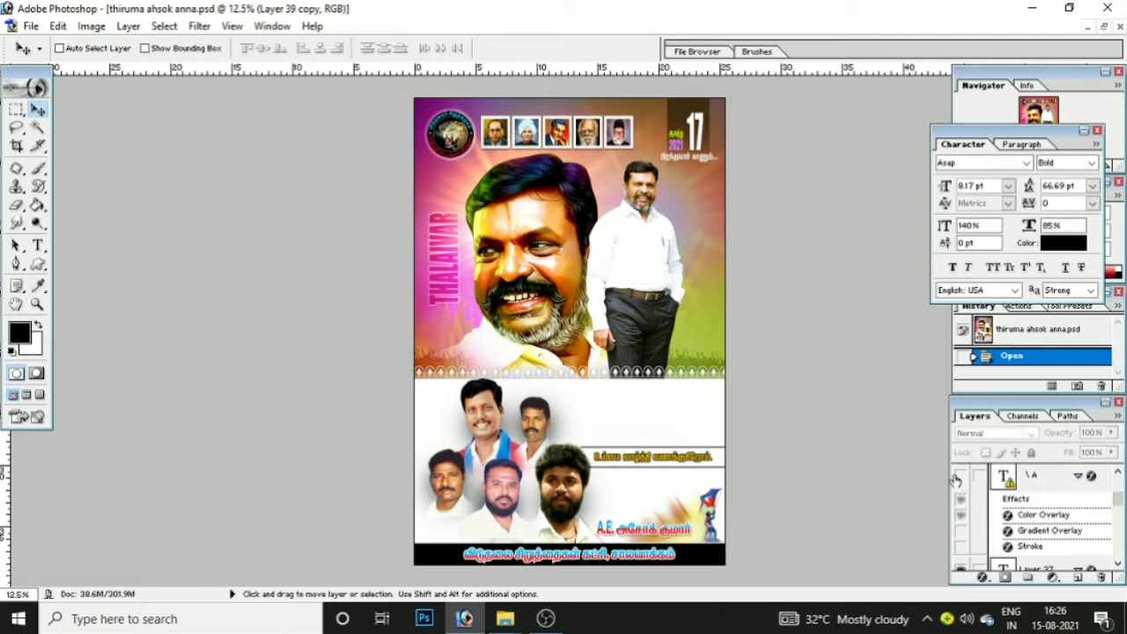
click(960, 477)
scroll(963, 500, down, 3)
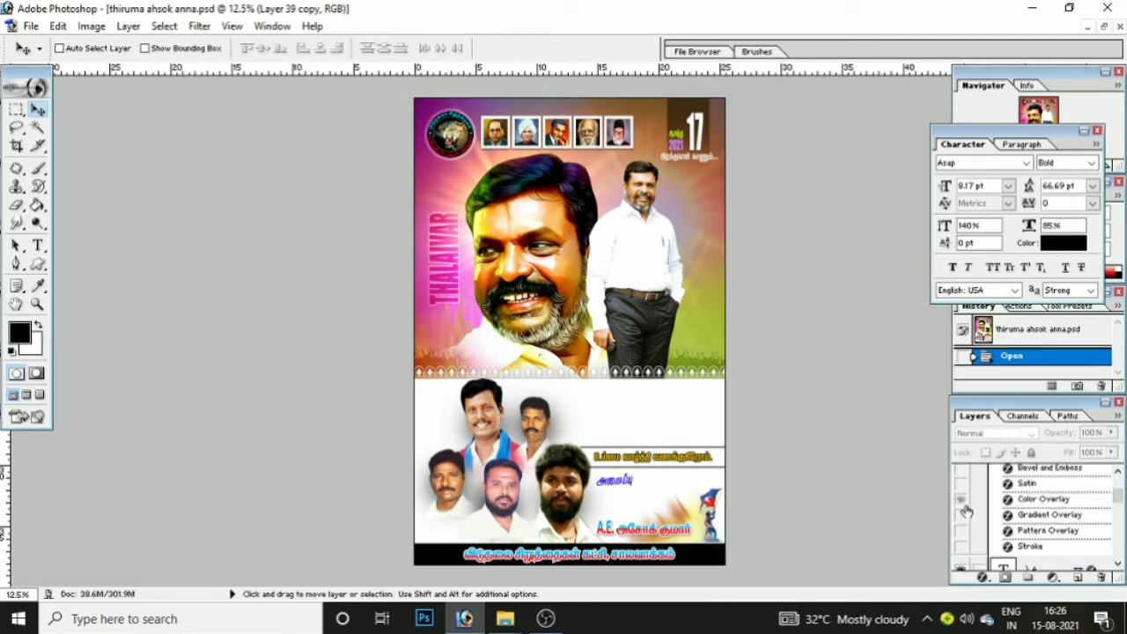
Show the Tamil slogan text, Layer 38, the Layer 39 emblem and the layer named with a phone number
scroll(965, 502, up, 1)
scroll(969, 502, up, 1)
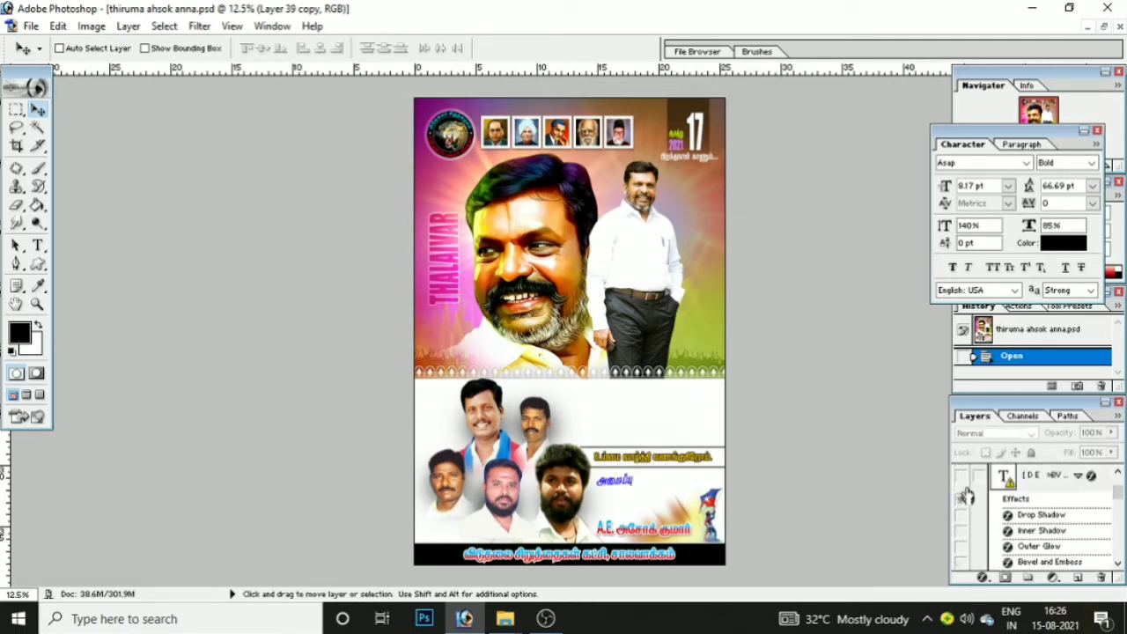
click(961, 480)
scroll(969, 497, up, 1)
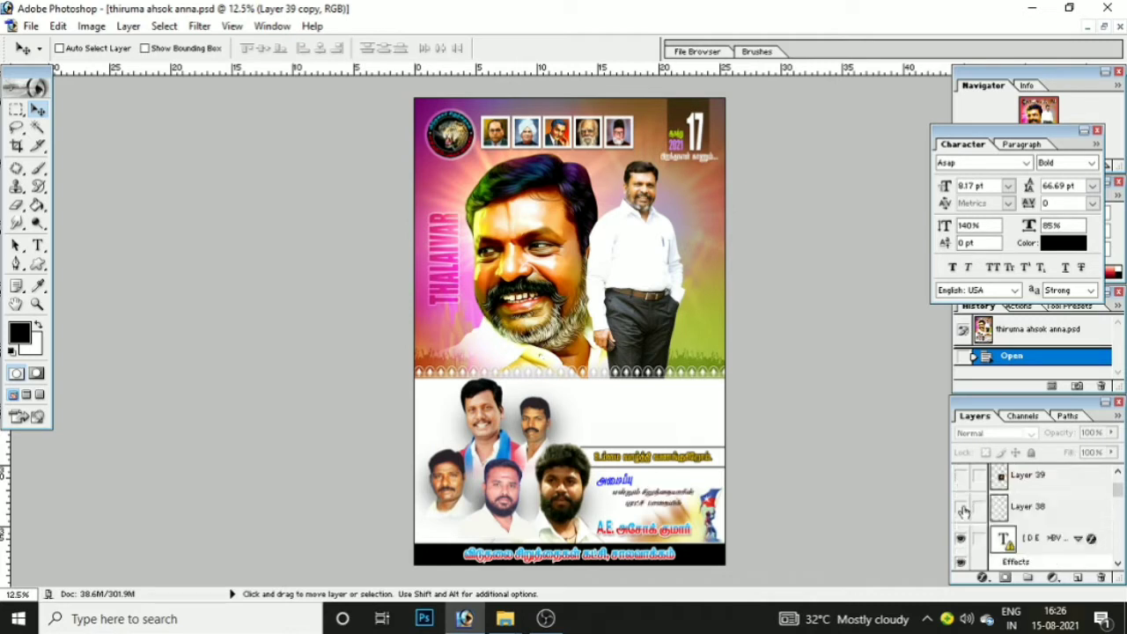
scroll(969, 519, up, 1)
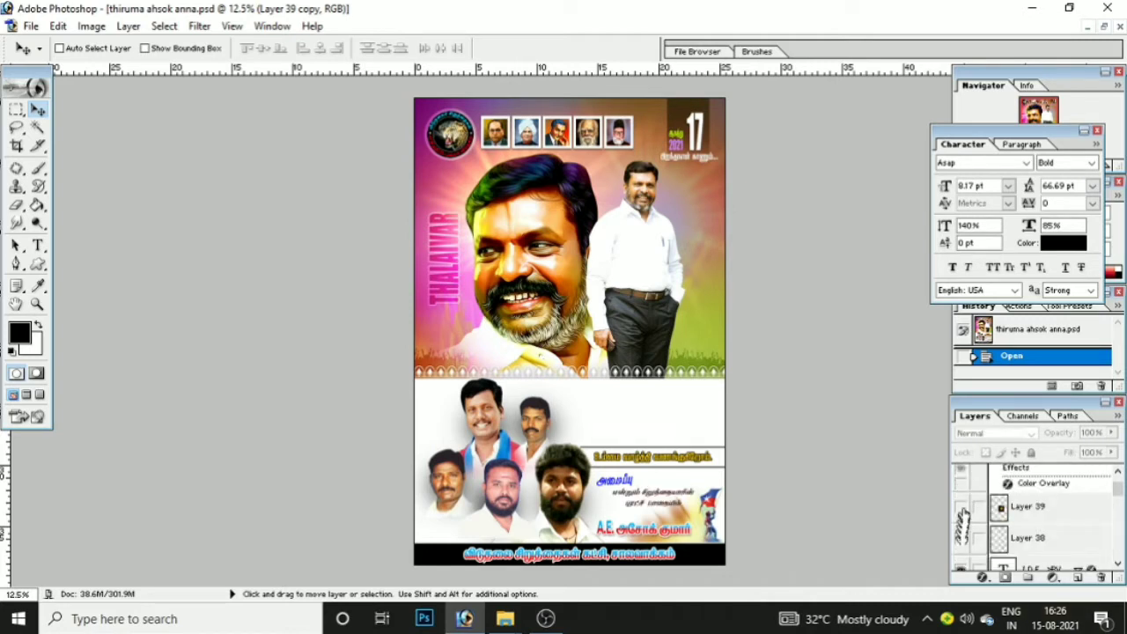
click(961, 508)
scroll(963, 502, up, 1)
click(961, 476)
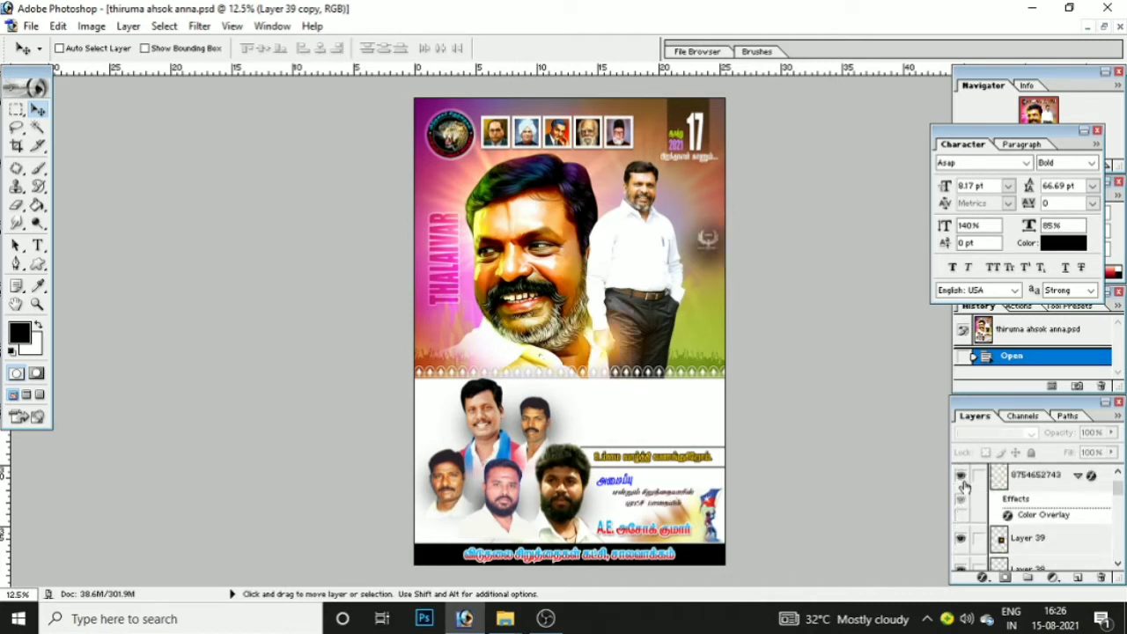
Turn on the remaining Tamil text layers, including the golden headline, plus Layer 39 copy, and save the poster
scroll(962, 511, up, 2)
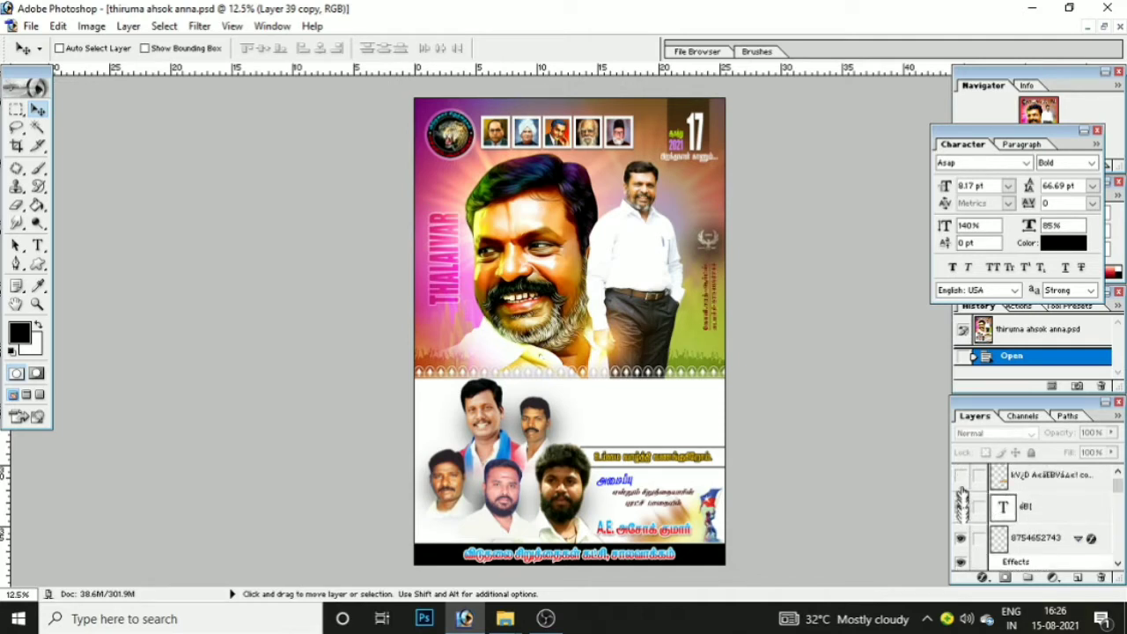
click(960, 507)
click(961, 475)
scroll(962, 490, up, 1)
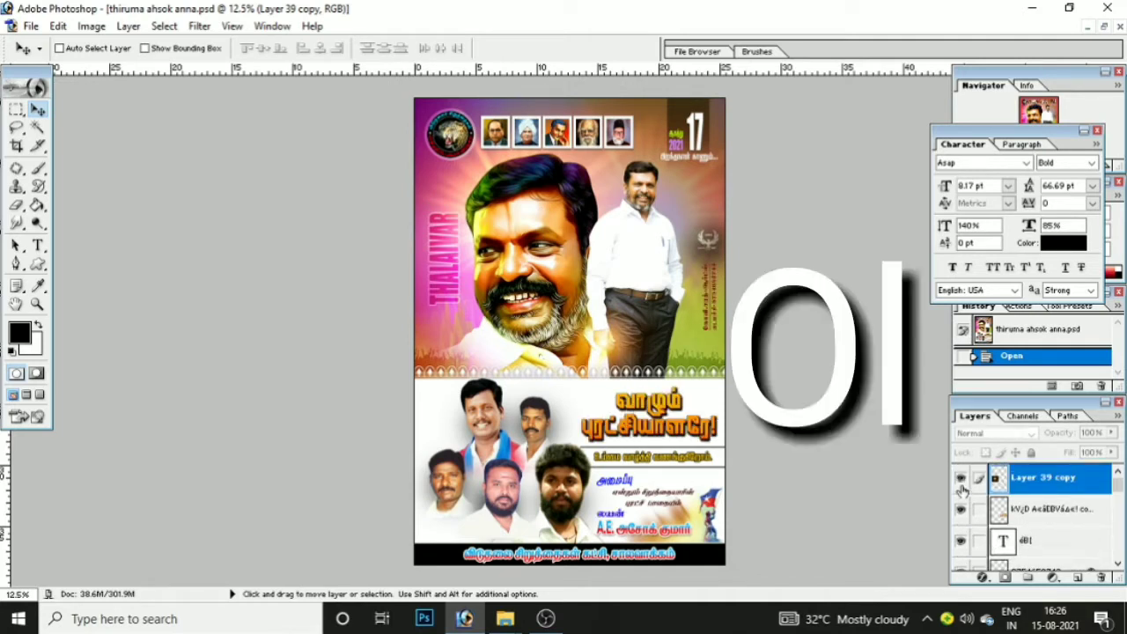
click(962, 489)
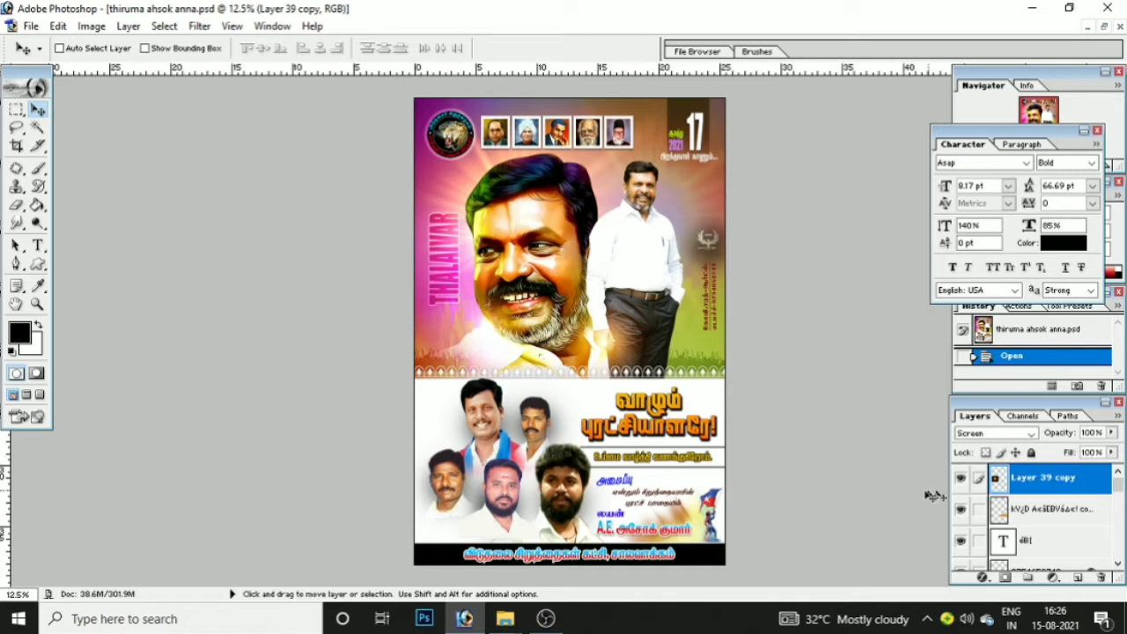
key(ctrl+s)
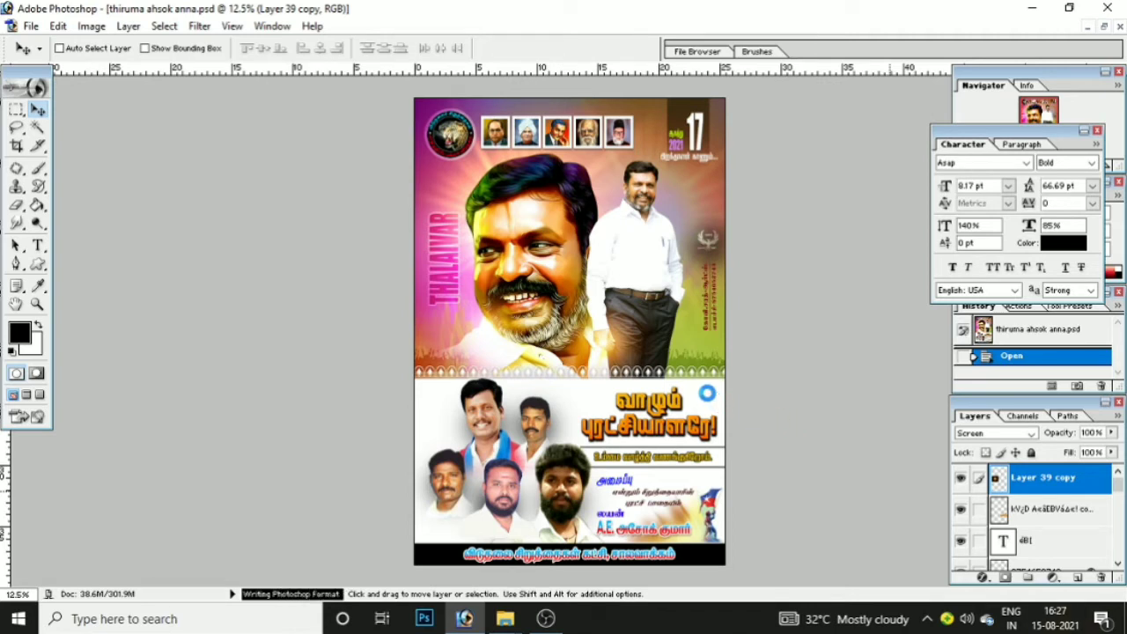
Switch to the salavakkam vck group.psd document, maximize its window and go to its lowest layers
click(1104, 27)
click(854, 362)
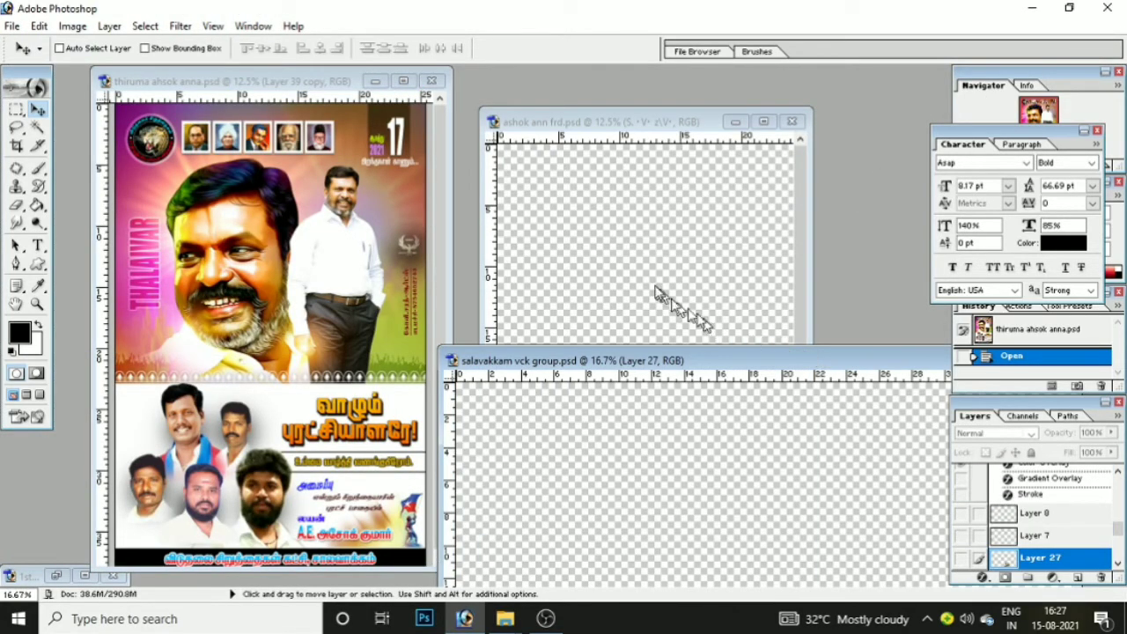
drag(727, 361, 638, 110)
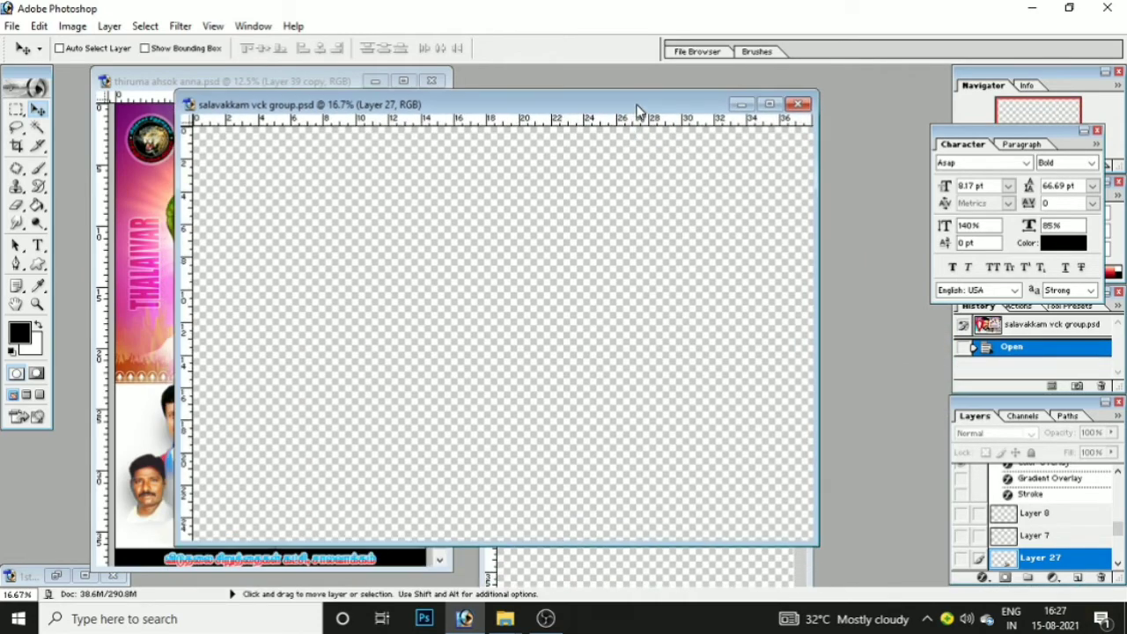
click(769, 105)
scroll(1067, 515, down, 5)
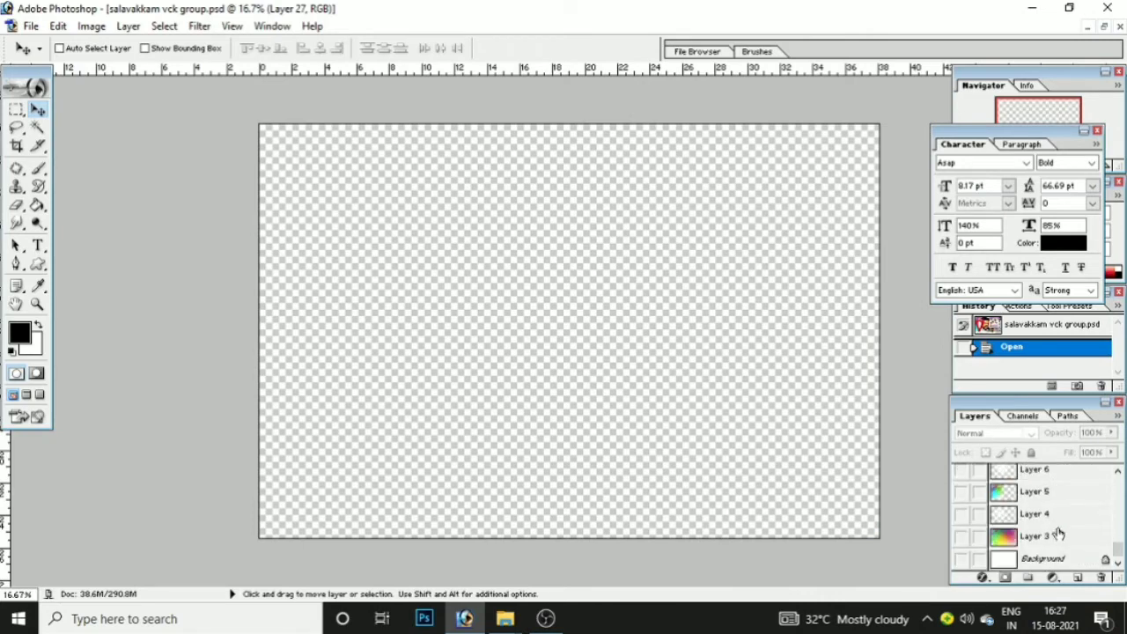
Turn on the background layers: Background, Layer 3, Layer 4, Layer 5 and Layer 6
click(960, 559)
click(959, 537)
click(960, 513)
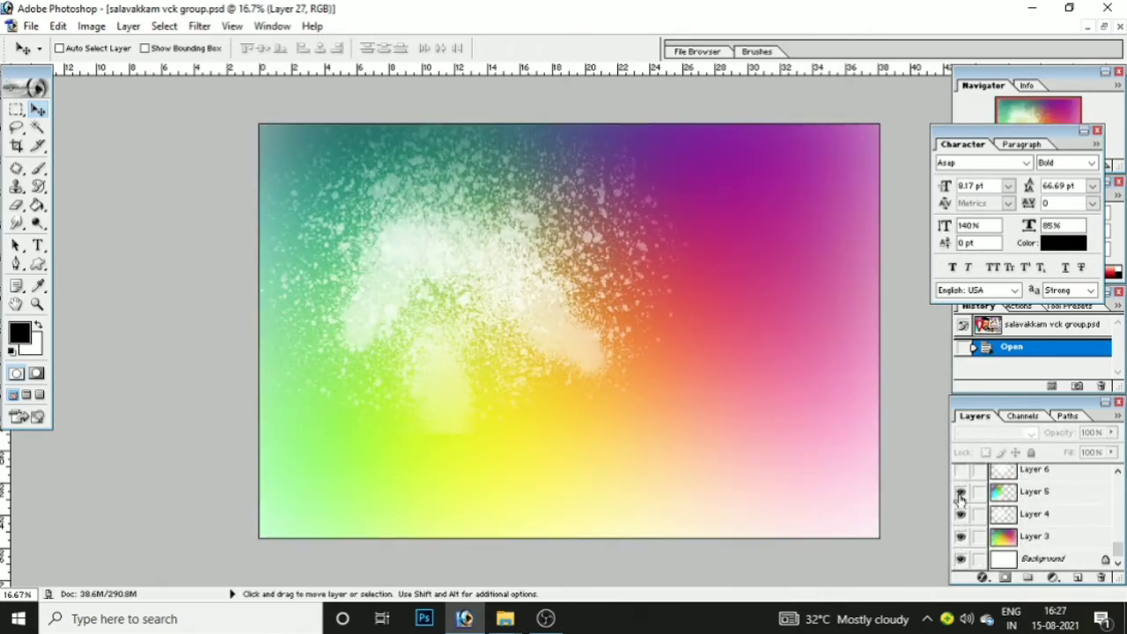
click(959, 499)
scroll(960, 498, up, 2)
click(959, 498)
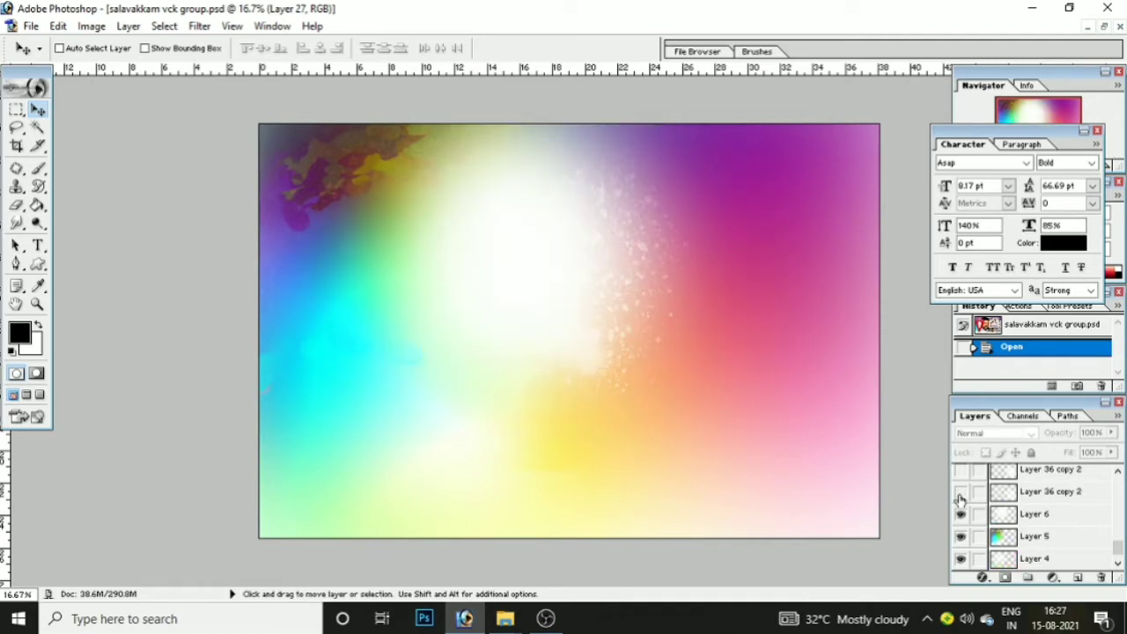
Show the two white glow layers, Layer 36 copy 2 and Layer 36 copy, and the parliament building on Layer 12
click(960, 498)
scroll(960, 498, up, 2)
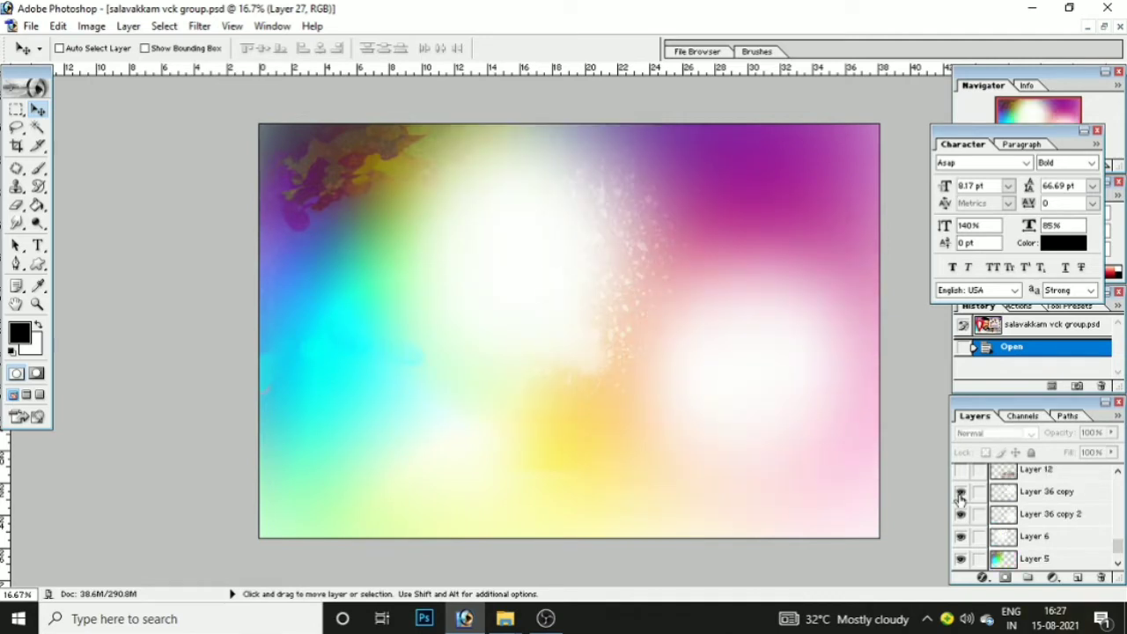
click(959, 499)
click(960, 498)
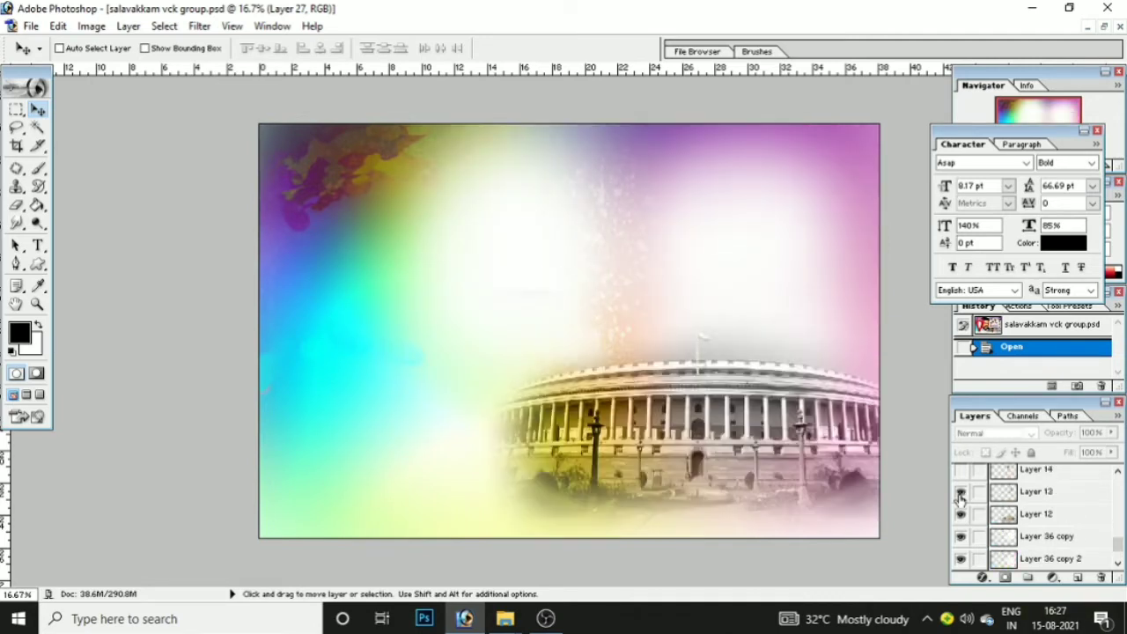
scroll(960, 498, up, 2)
Reveal the four small portraits around the building by turning on the layers from Layer 13 through Layer 17
click(960, 498)
click(959, 498)
scroll(959, 499, up, 2)
click(959, 498)
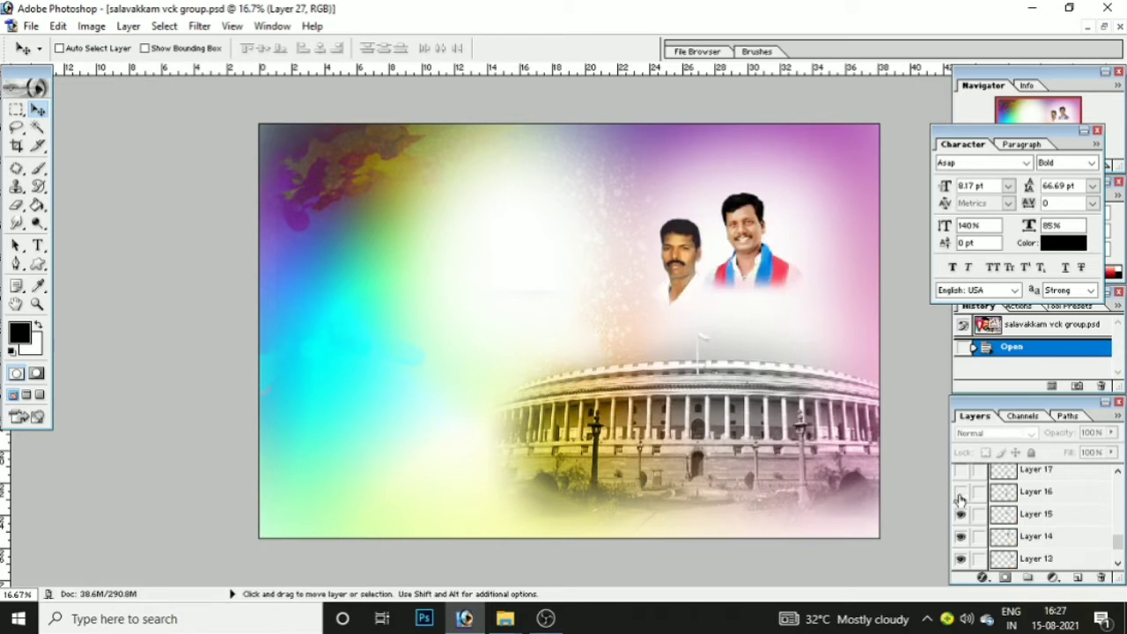
click(960, 499)
scroll(960, 498, up, 1)
click(960, 498)
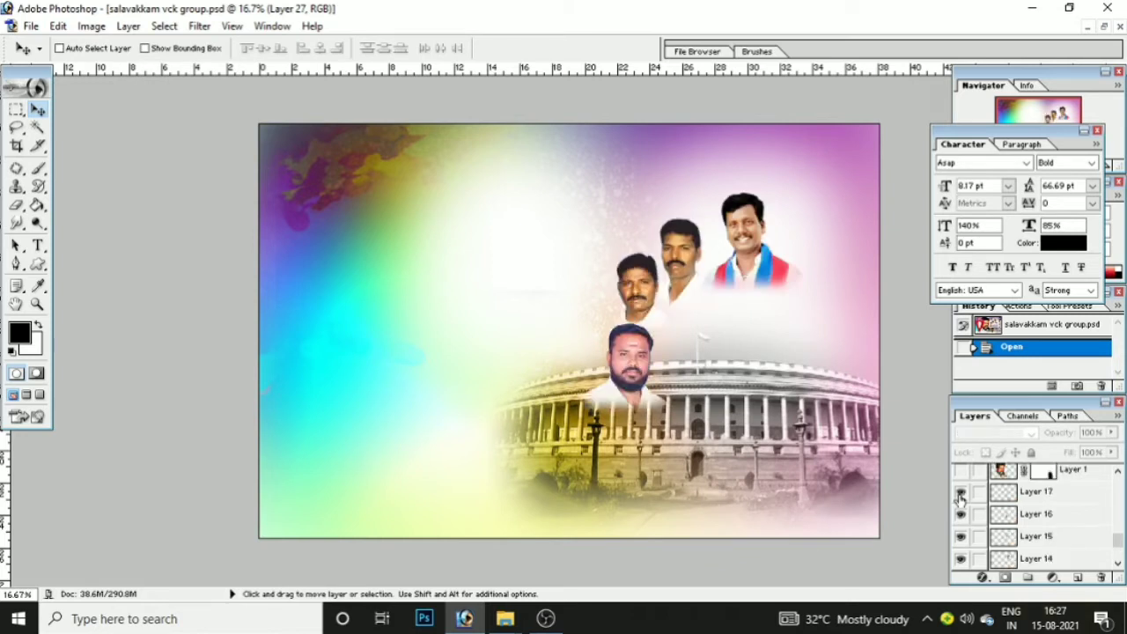
Show the large painted portrait with the microphone on Layer 1 and the faint emblem on Layer 25
scroll(959, 498, up, 1)
click(960, 499)
scroll(960, 498, up, 1)
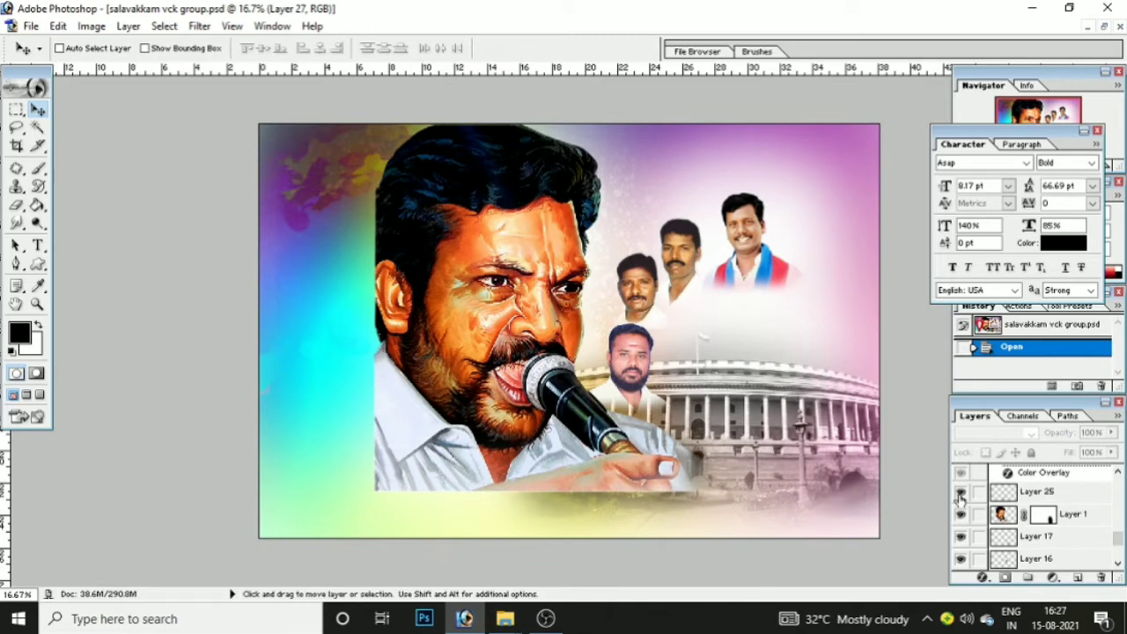
click(959, 499)
scroll(960, 499, up, 2)
Turn on the layer named with a phone number, the Layer 9 light flare and the vertical Tamil text
scroll(960, 498, up, 1)
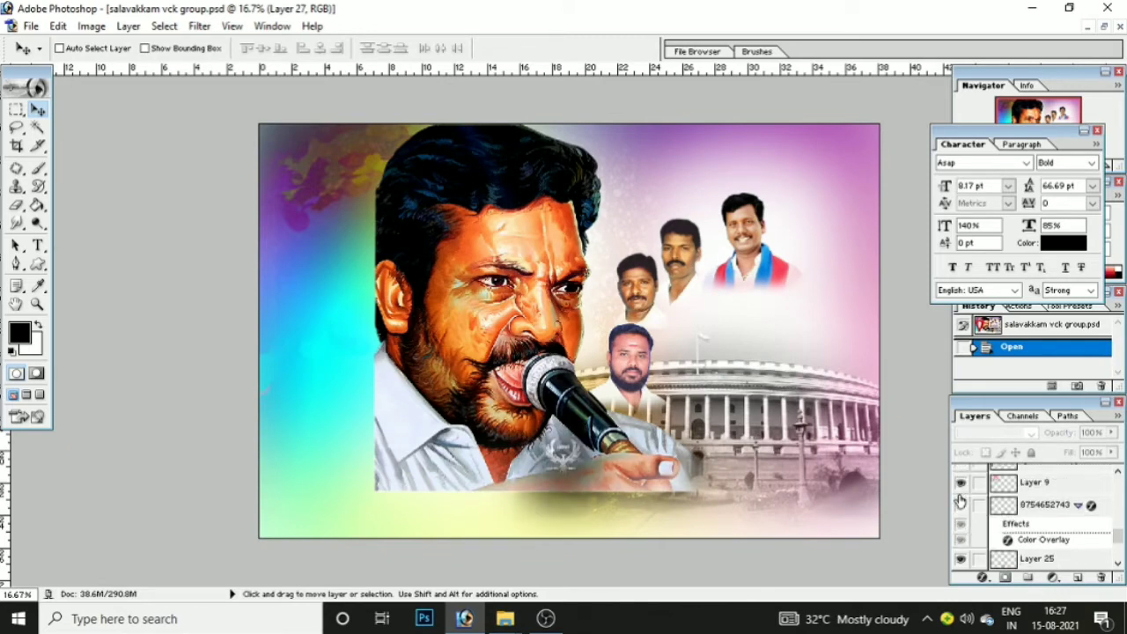
click(960, 498)
scroll(962, 506, up, 1)
scroll(964, 515, up, 1)
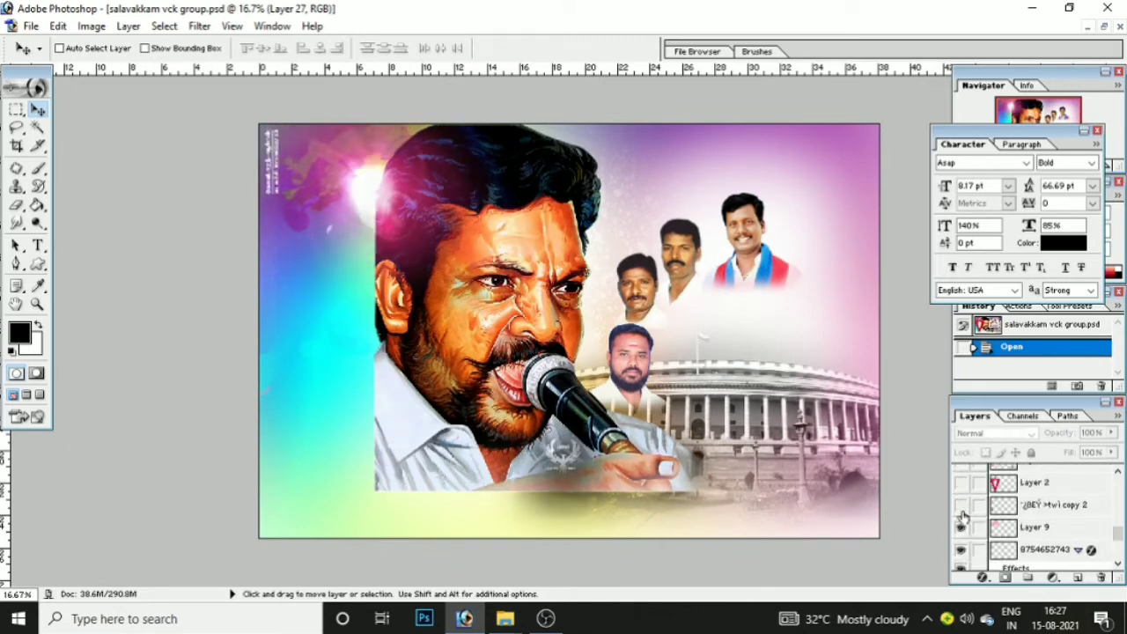
click(960, 504)
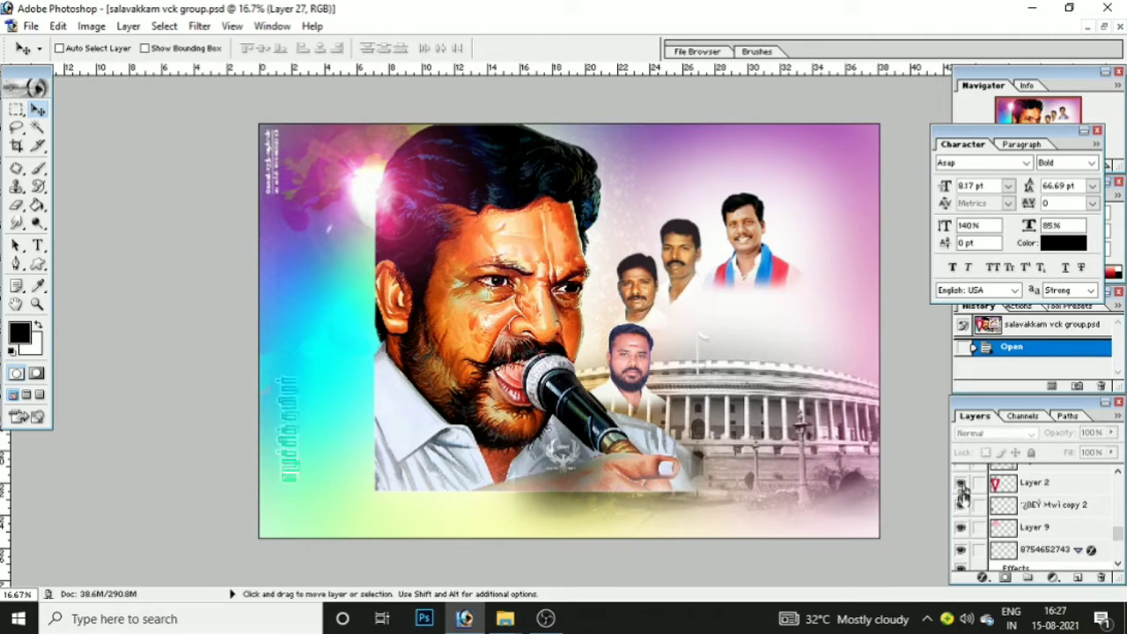
Show the garlanded man on Layer 2, the tiger group on Layer 26 and the snarling leopard on Layer 27
click(960, 483)
scroll(961, 489, up, 1)
scroll(960, 490, up, 1)
click(960, 486)
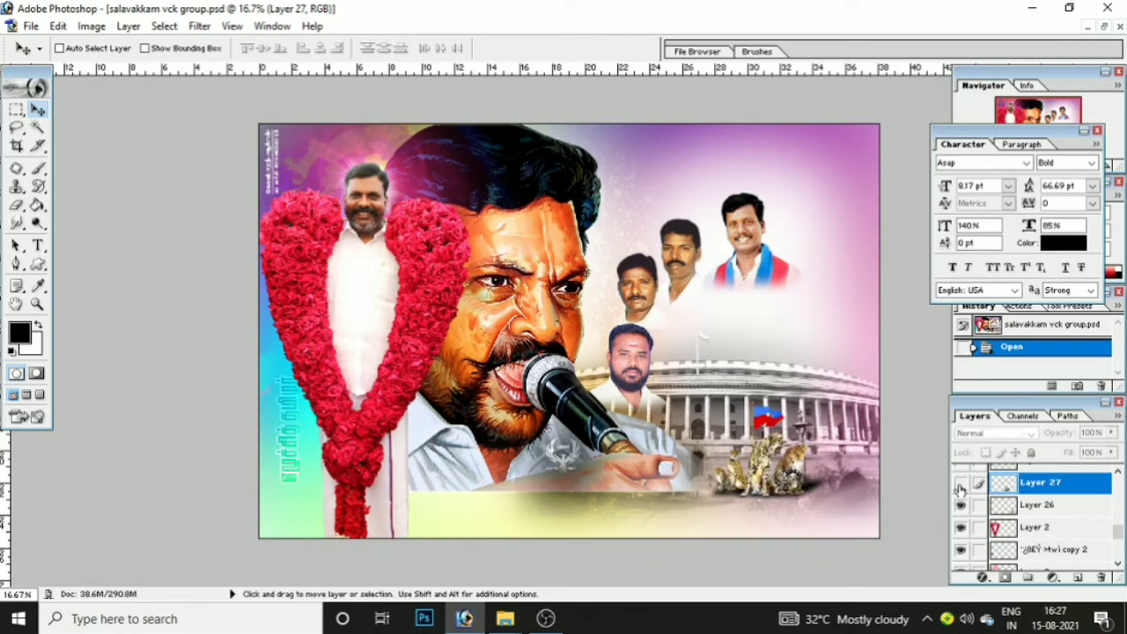
scroll(959, 489, up, 1)
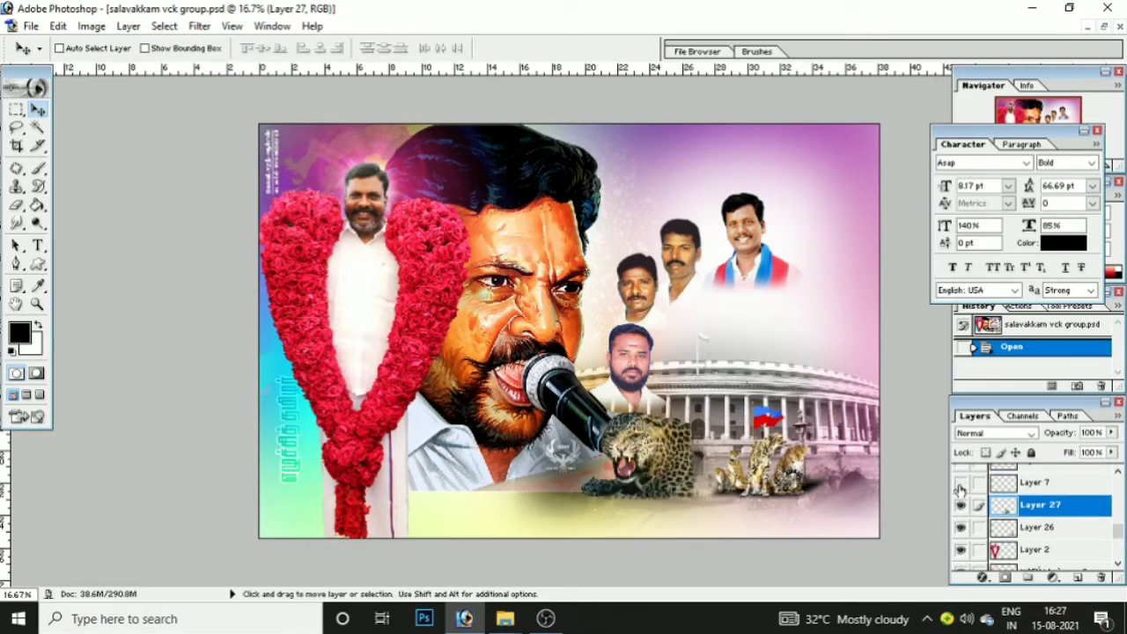
Turn on the white footer band on Layer 7 and the ornamental border on Layer 8
click(960, 486)
scroll(960, 489, up, 1)
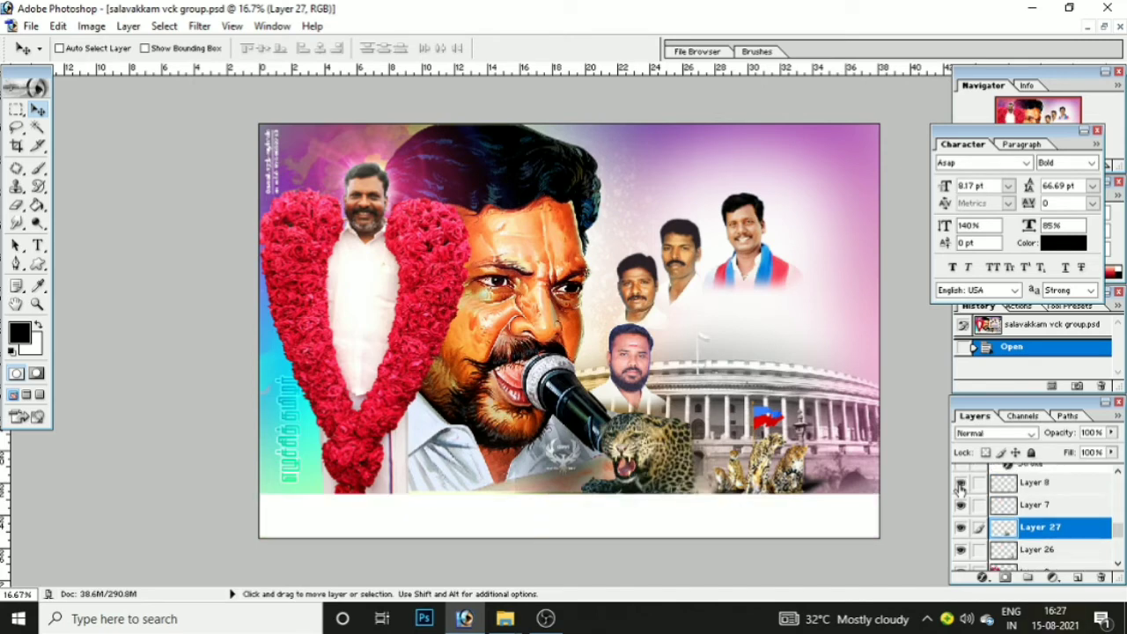
click(961, 485)
scroll(960, 489, up, 1)
click(960, 486)
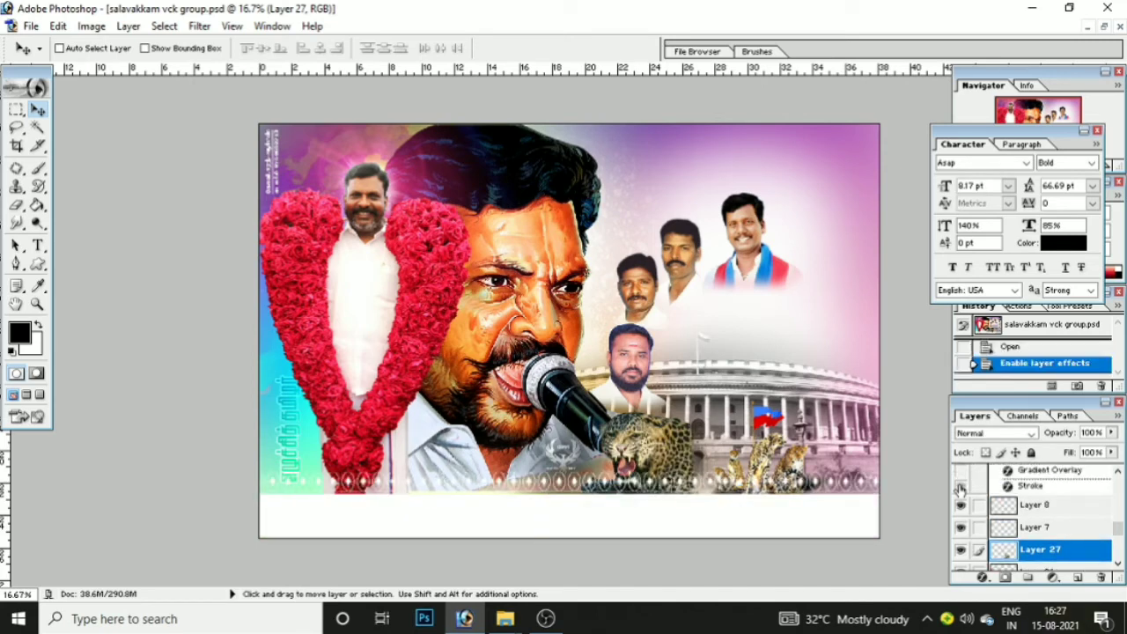
click(959, 486)
Show the two small blue Tamil labels in the footer and the organiser's name below them
scroll(979, 516, up, 1)
scroll(972, 507, up, 2)
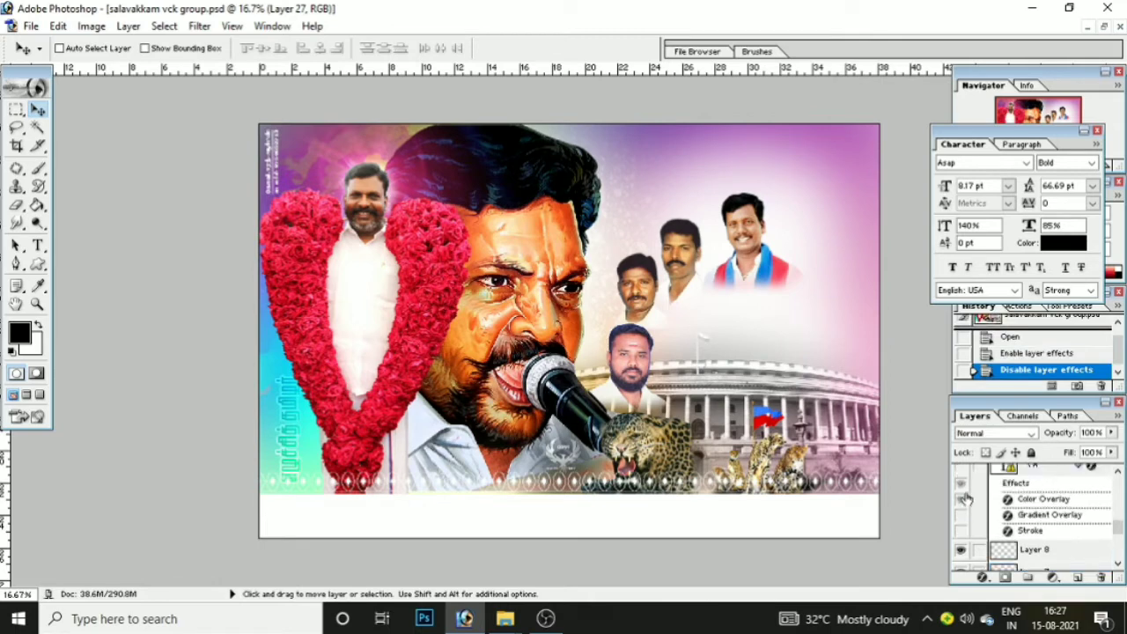
click(961, 490)
scroll(962, 498, up, 1)
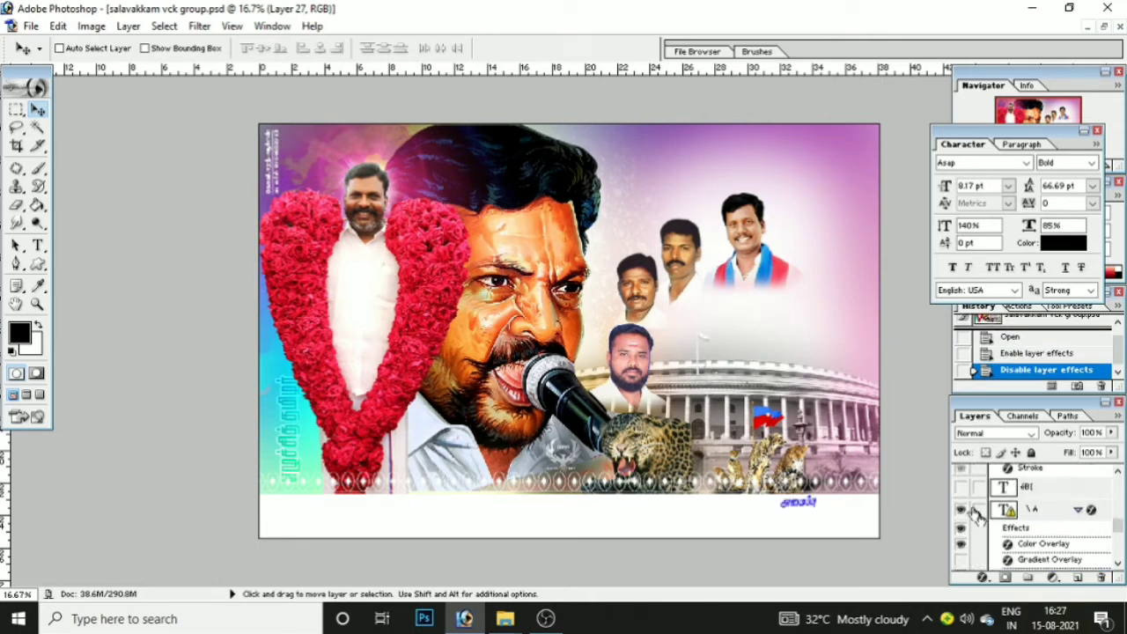
click(963, 498)
scroll(963, 498, up, 5)
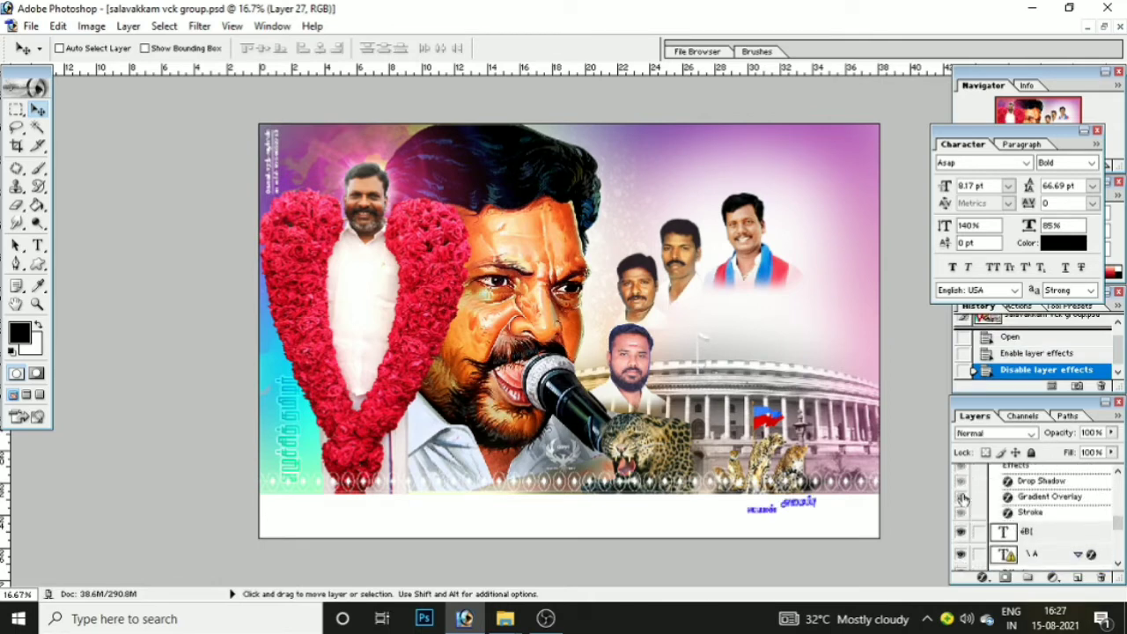
click(961, 494)
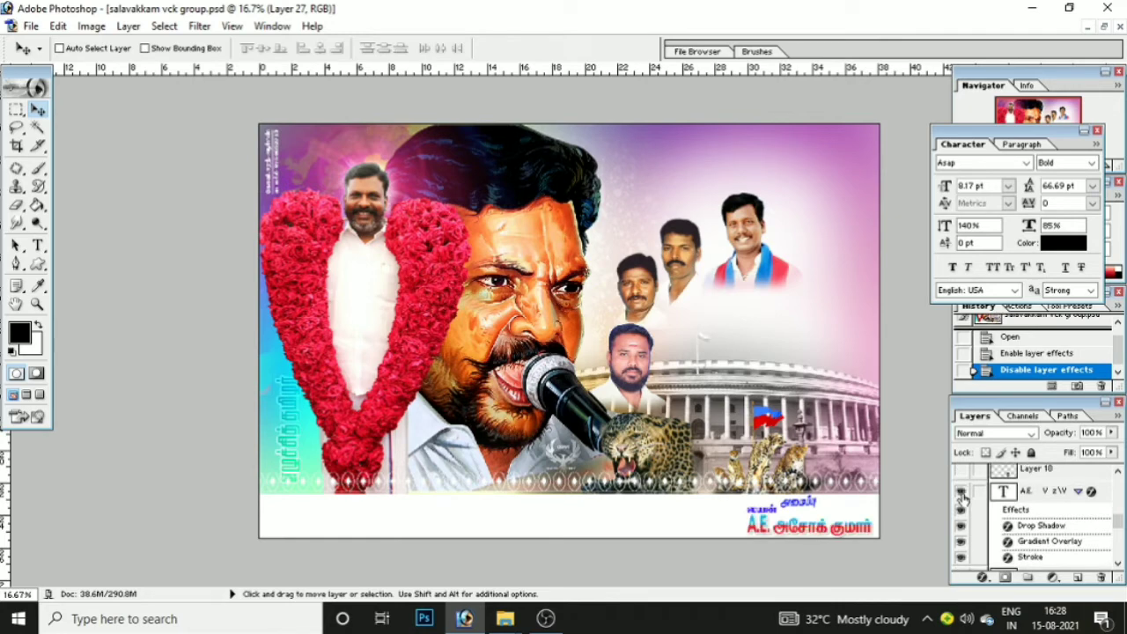
Reveal the footer portrait on Layer 18, the divider lines on Layer 24 and Layer 24 copy, and the party text
scroll(962, 498, up, 1)
click(961, 494)
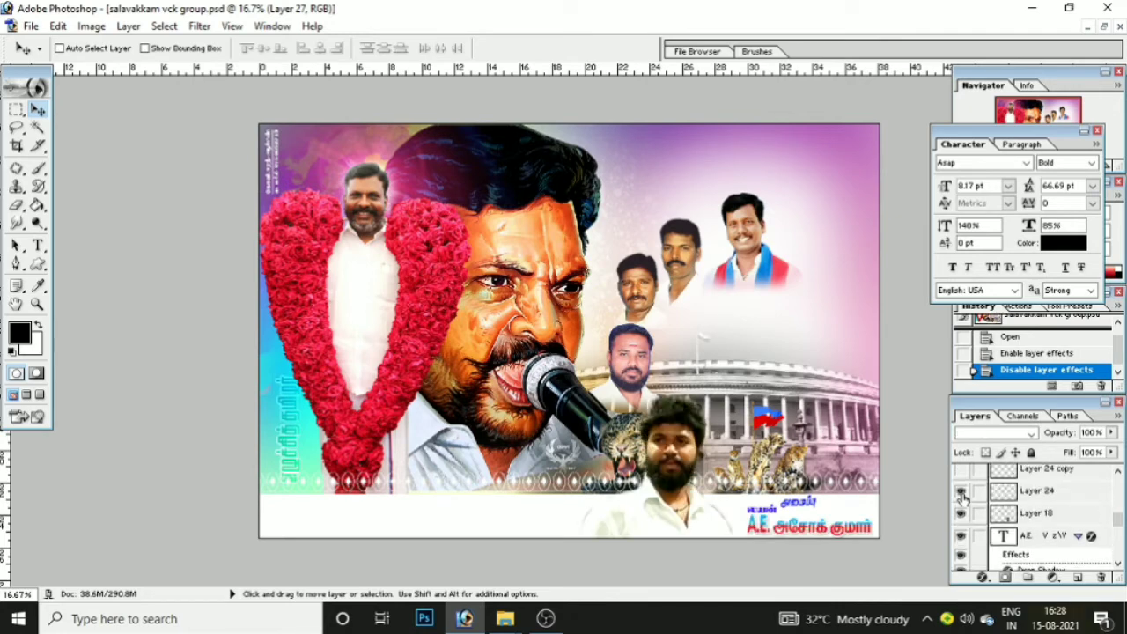
scroll(962, 498, up, 2)
scroll(963, 499, up, 3)
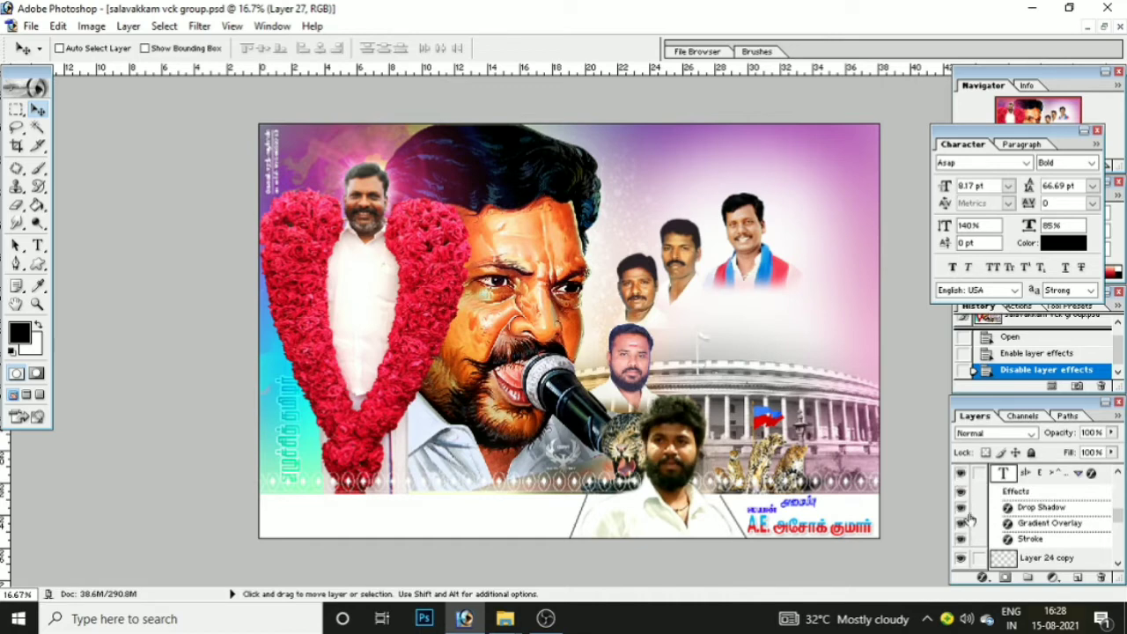
click(962, 474)
scroll(969, 518, up, 3)
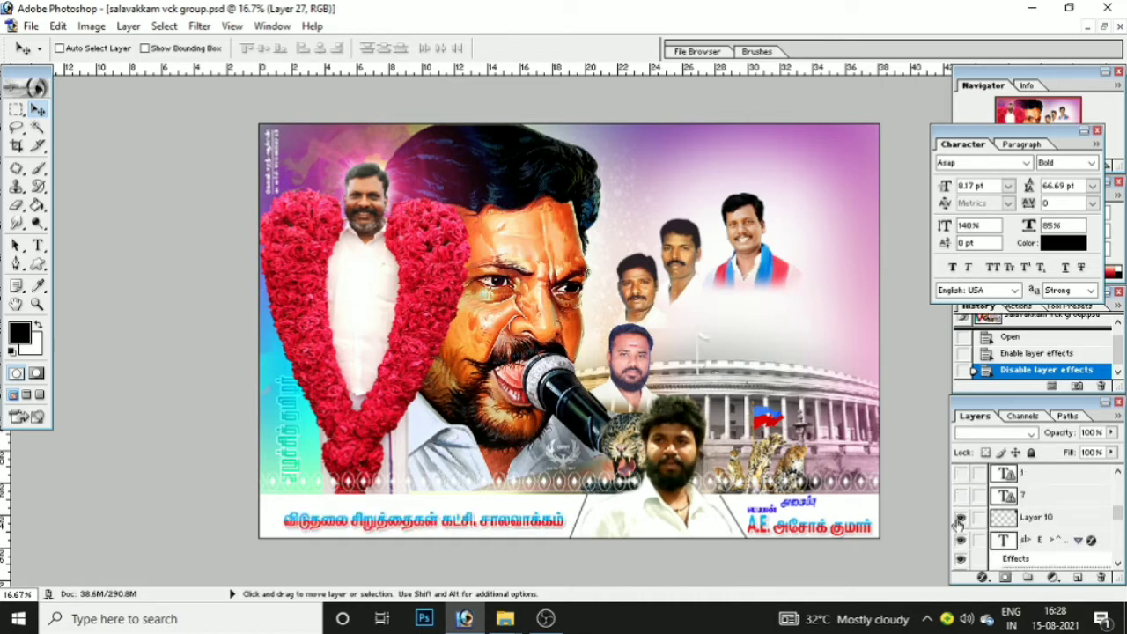
Turn on the date block: the Layer 10 panel, the numerals 1 and 7, the month text and 2021
click(961, 517)
click(960, 495)
click(961, 474)
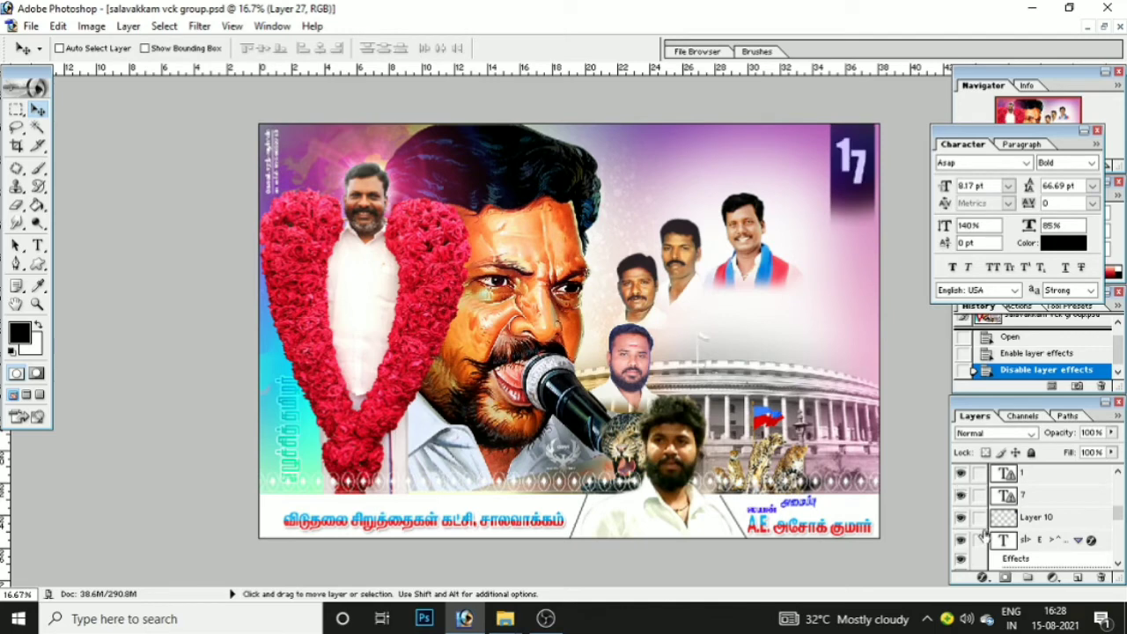
scroll(977, 533, up, 3)
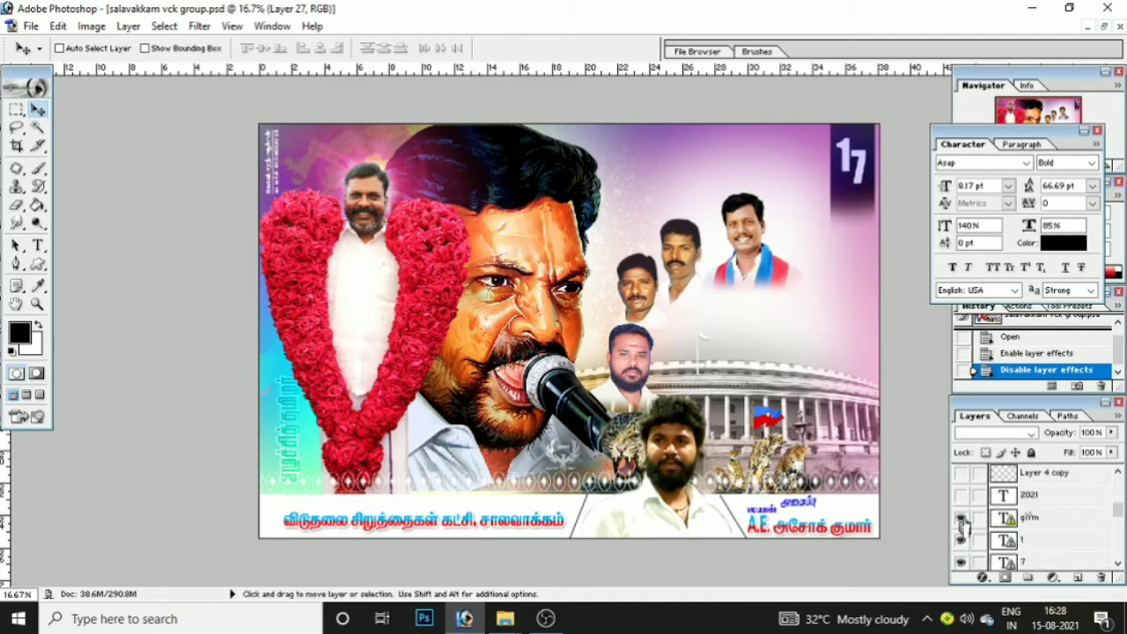
click(961, 520)
click(960, 518)
Show the five-portrait strip on Layer 4 copy, the round tiger emblem on Layer 11 and the stroked frame on Layer 19
scroll(977, 519, up, 3)
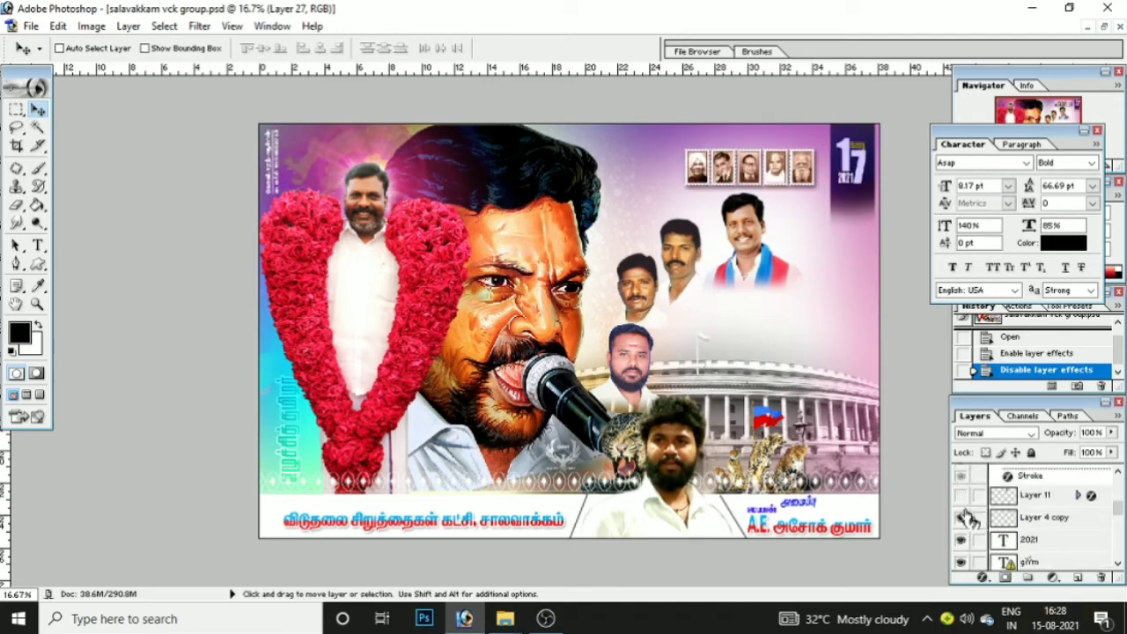
scroll(961, 521, up, 1)
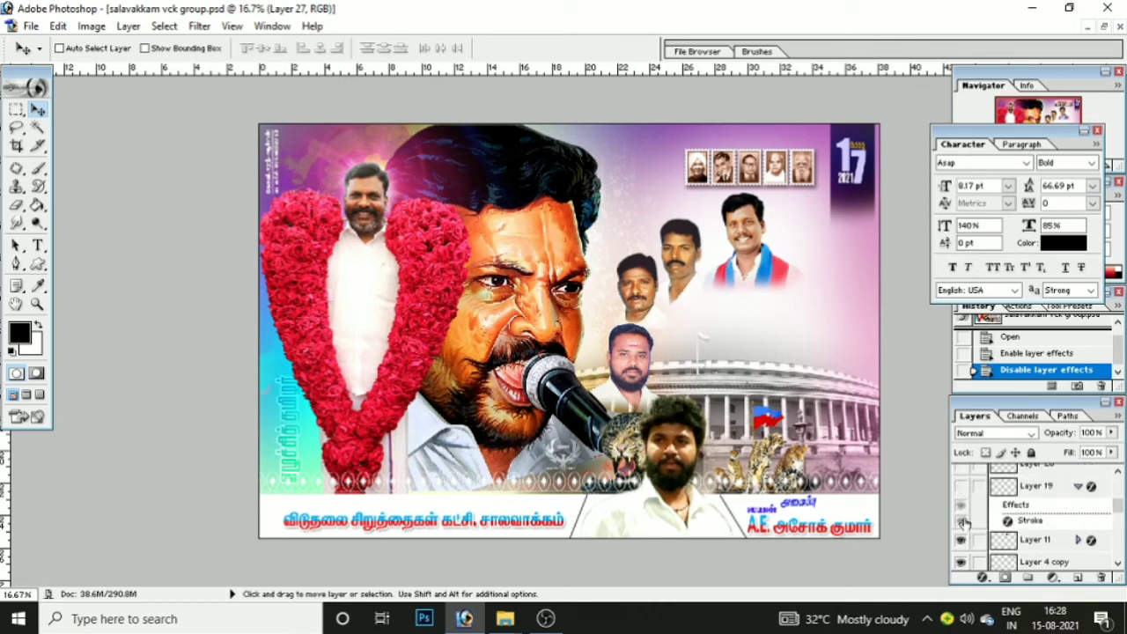
click(961, 486)
click(960, 505)
scroll(960, 510, up, 2)
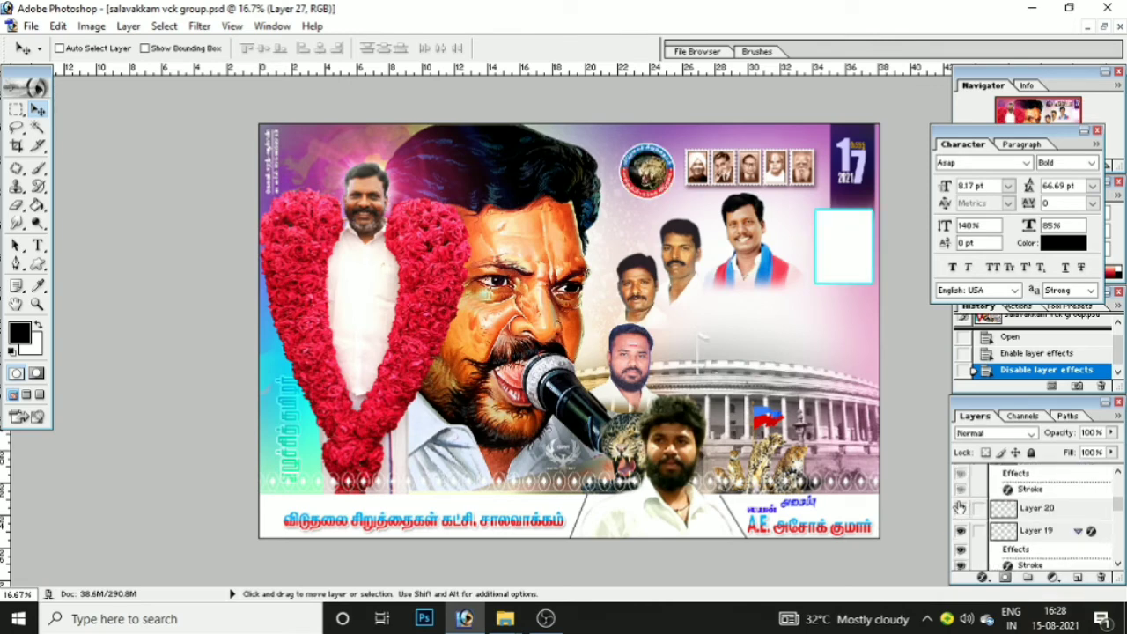
Turn on the Layer 20 portrait in the first frame, then the Layer 19 copy frame with its Layer 21 portrait
click(960, 532)
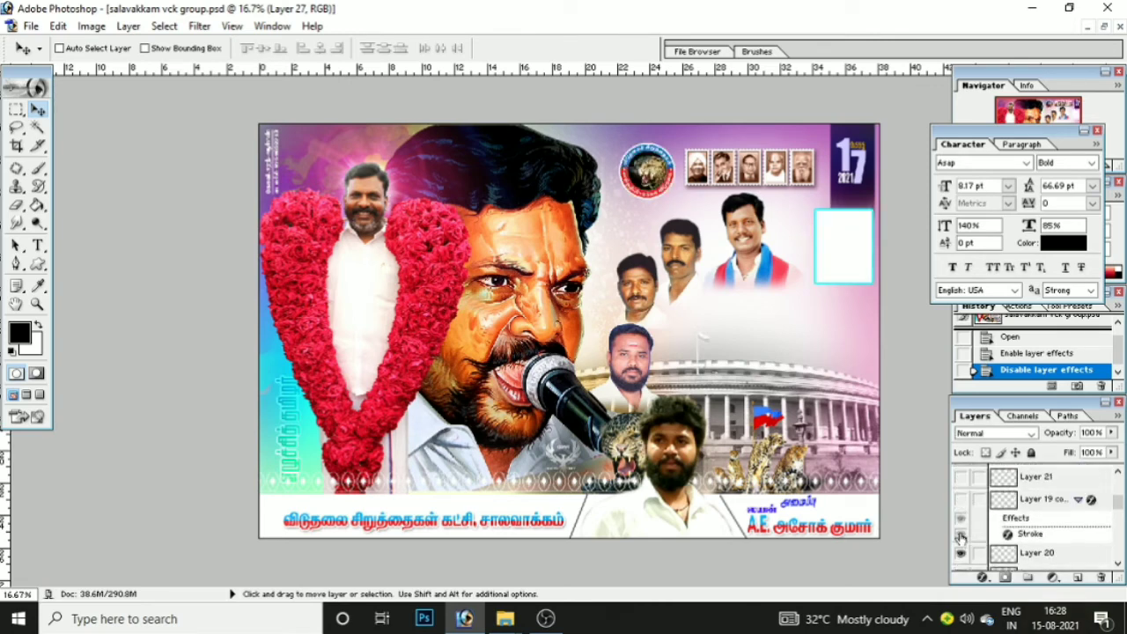
scroll(962, 519, up, 1)
click(962, 498)
click(961, 477)
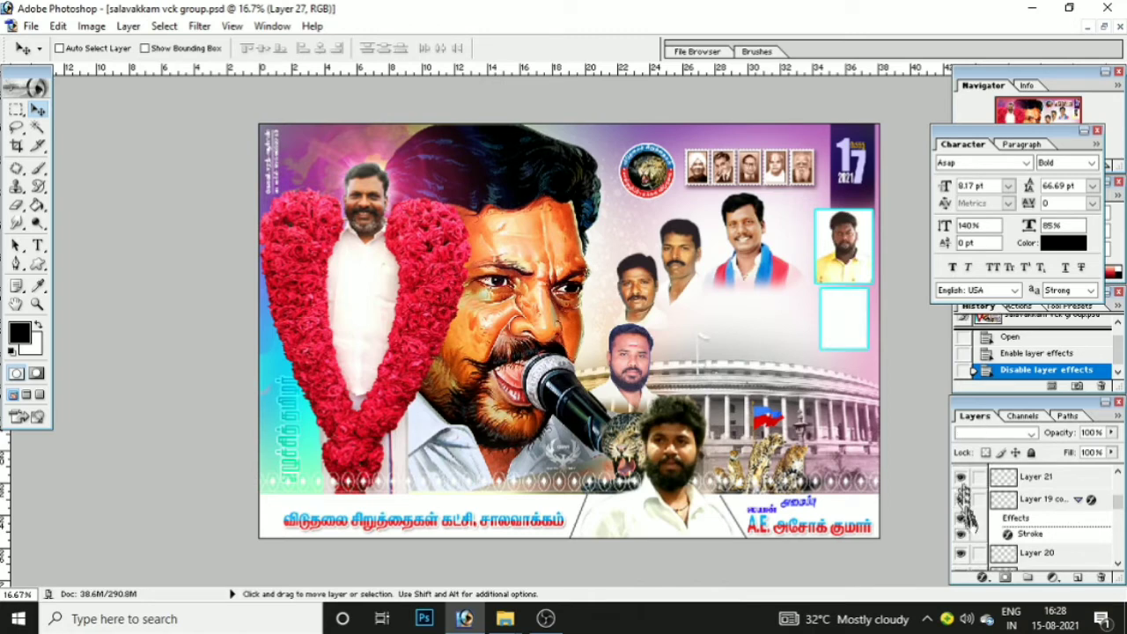
Reveal the remaining two framed portraits with the Layer 22 and Layer 23 photos and their Layer 19 copy frames
scroll(965, 519, up, 3)
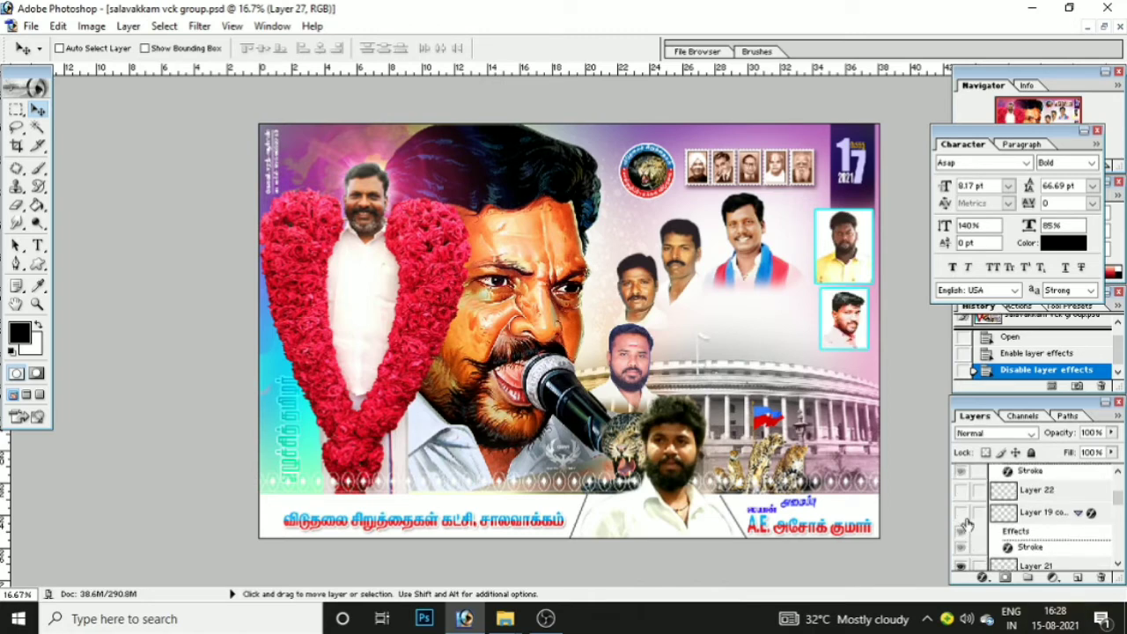
click(961, 489)
scroll(962, 500, up, 3)
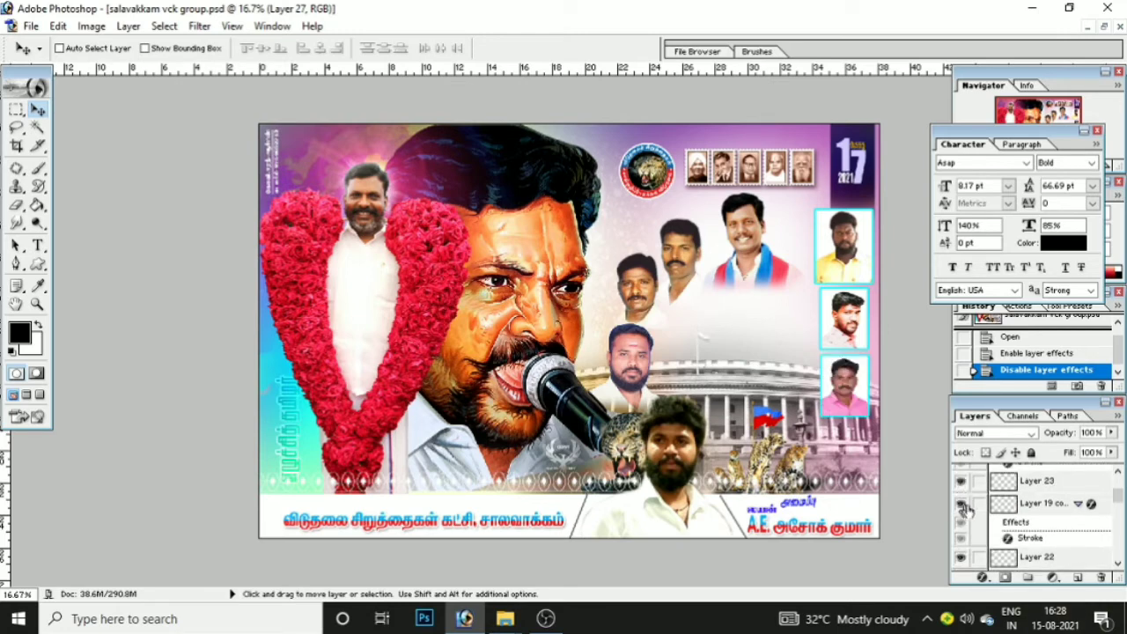
click(961, 504)
Show the large Tamil headline, the small date line containing 17 and the remaining Tamil greeting lines around them
scroll(972, 513, up, 1)
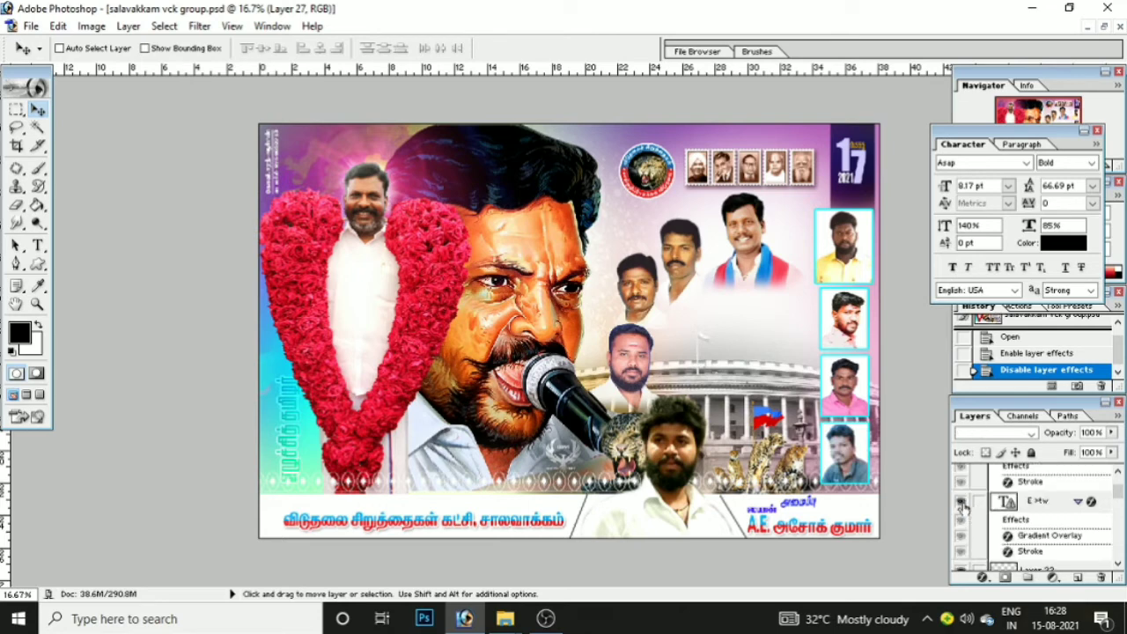
click(961, 503)
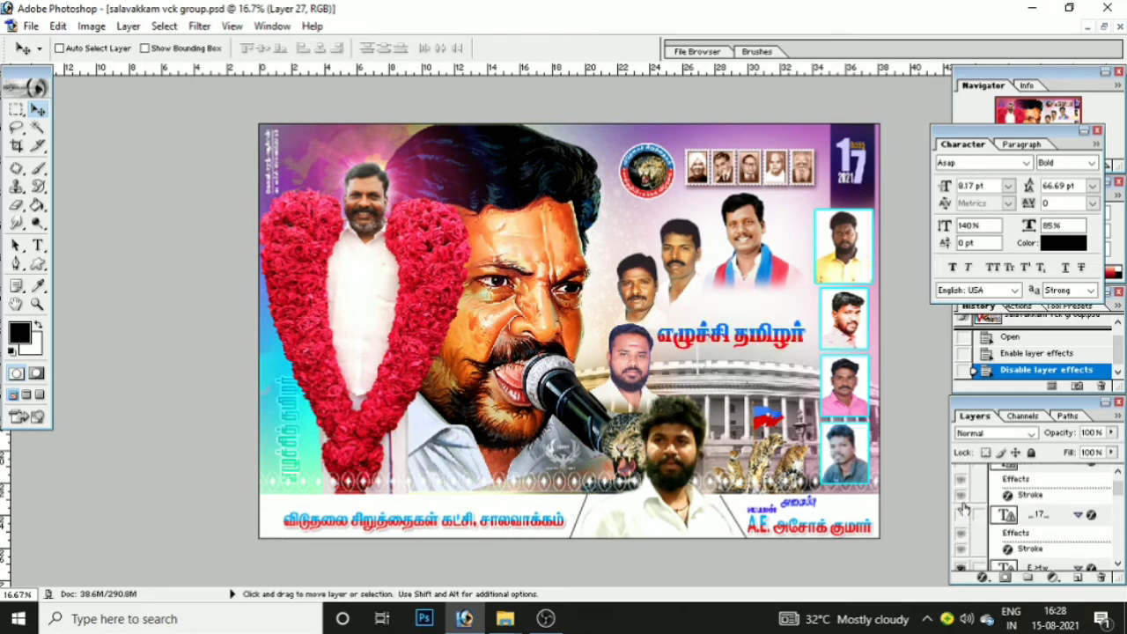
click(961, 515)
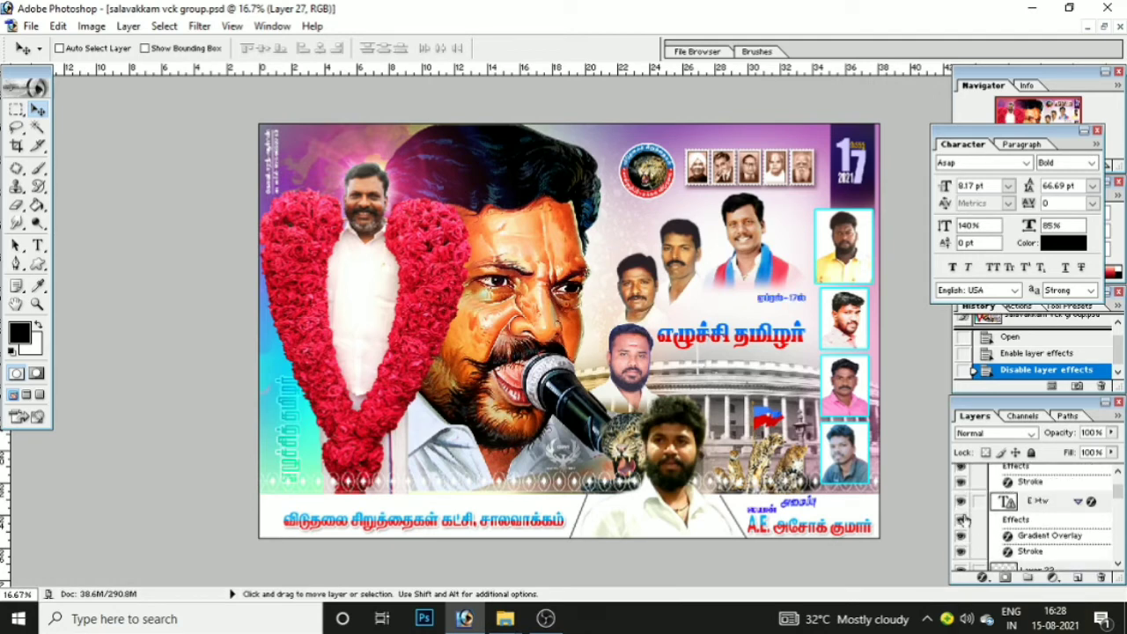
scroll(963, 519, down, 3)
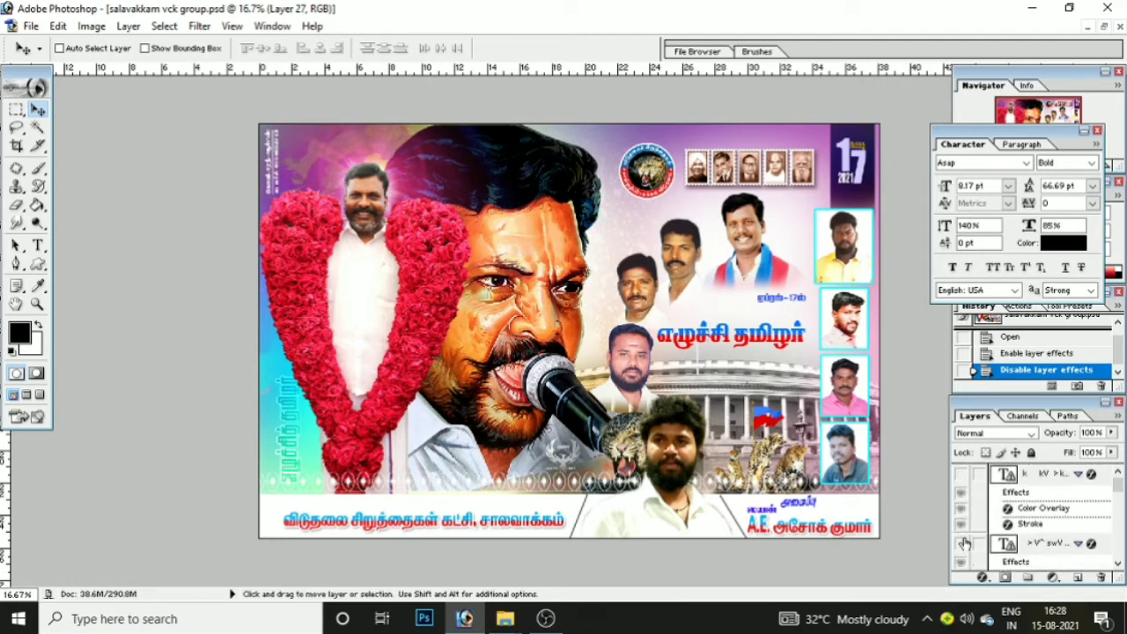
click(963, 543)
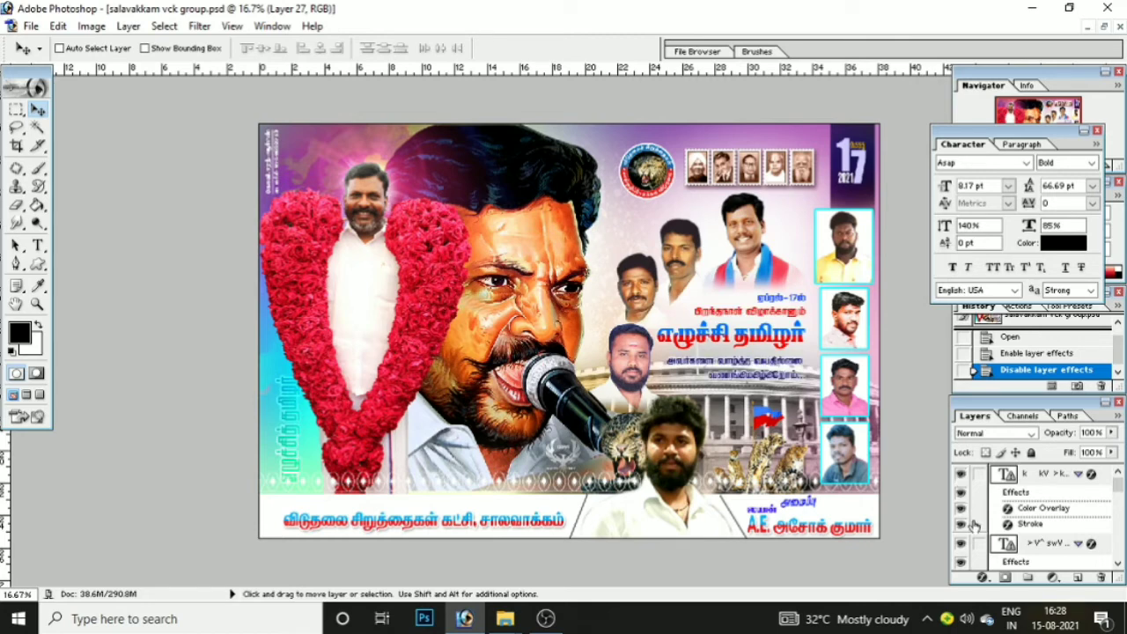
scroll(974, 526, down, 5)
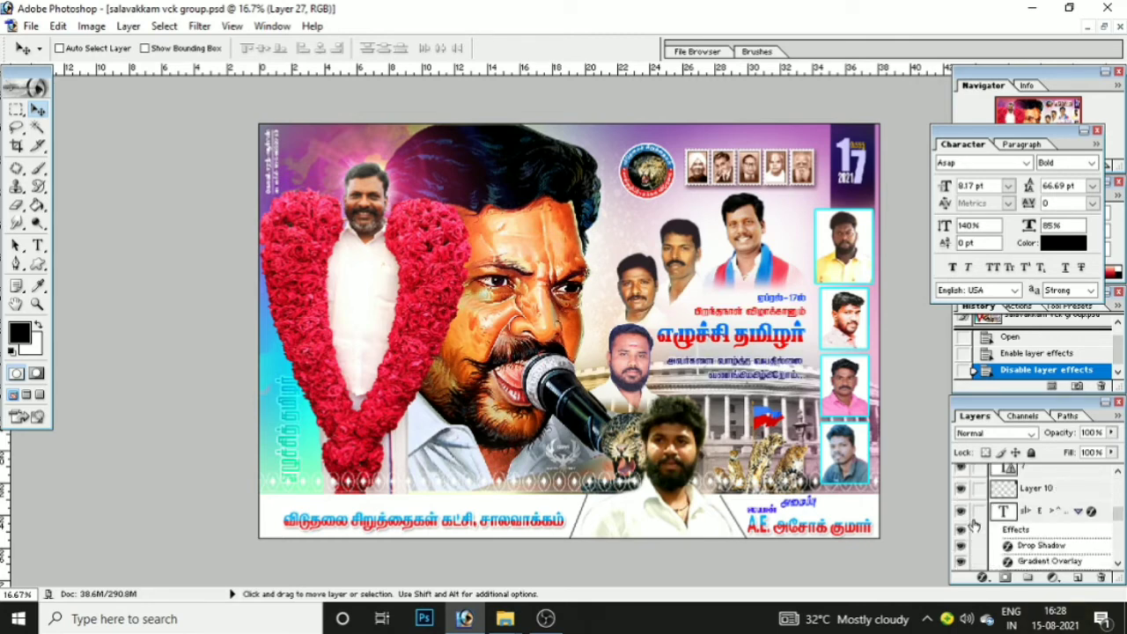
scroll(975, 525, down, 5)
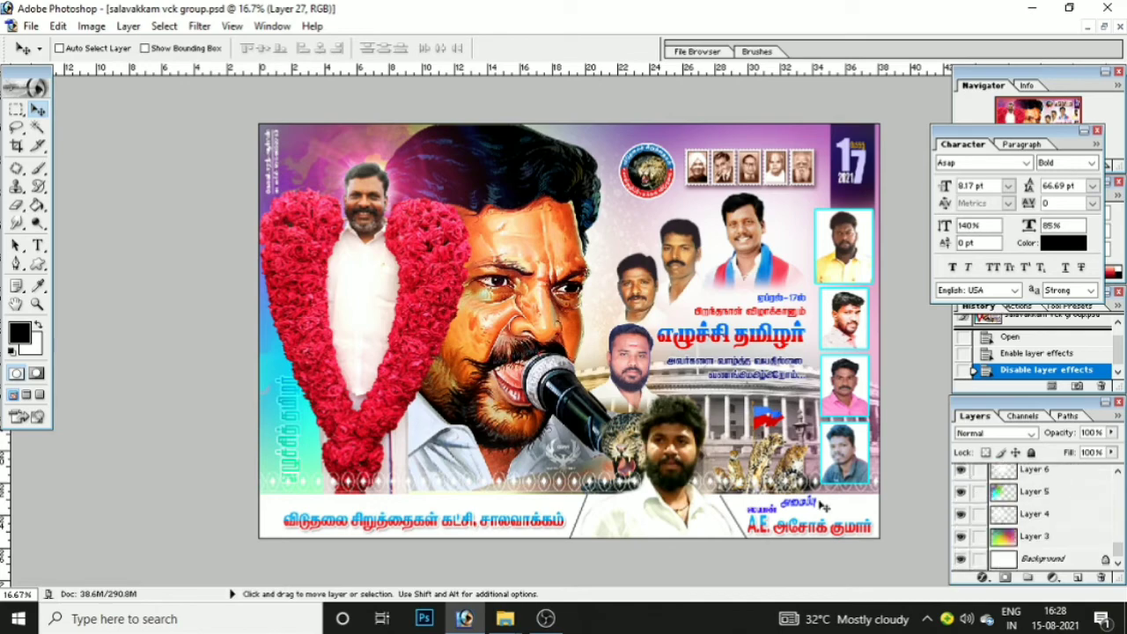
scroll(748, 400, up, 1)
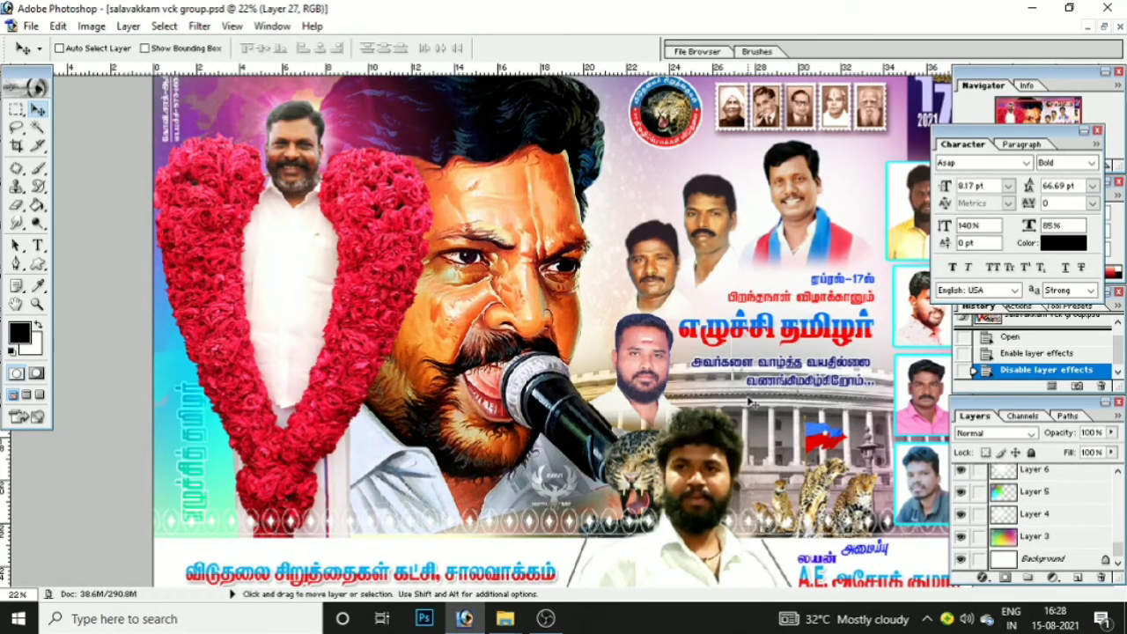
scroll(748, 400, down, 1)
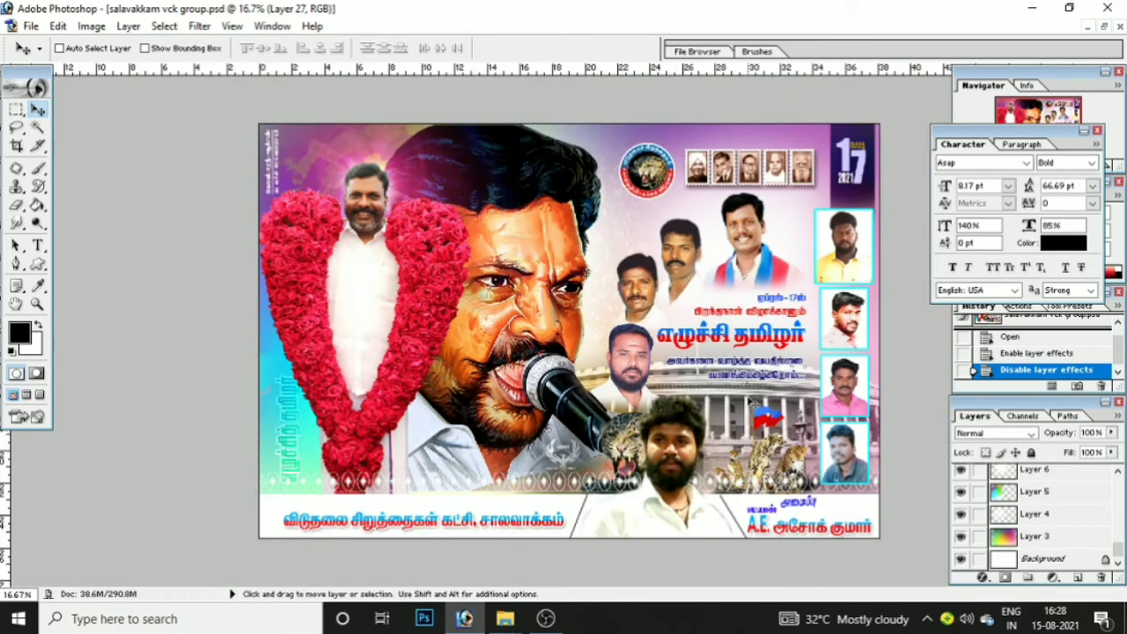
Move salavakkam vck group.psd out of the way and bring up ashok ann frd.psd as the maximized document
click(1103, 27)
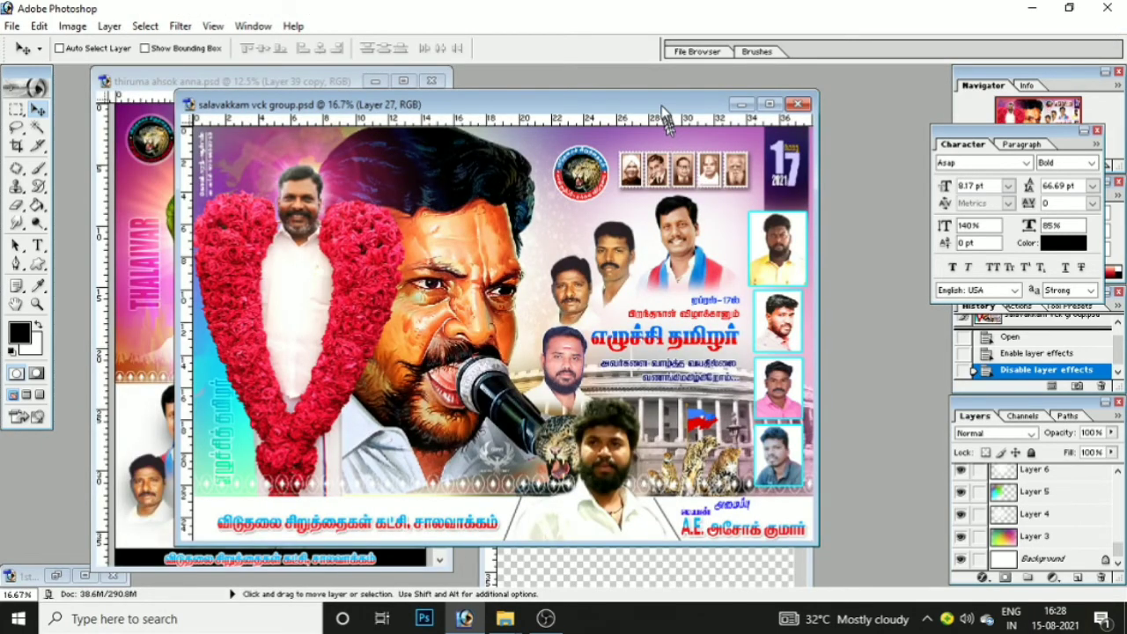
drag(666, 119, 487, 138)
click(745, 206)
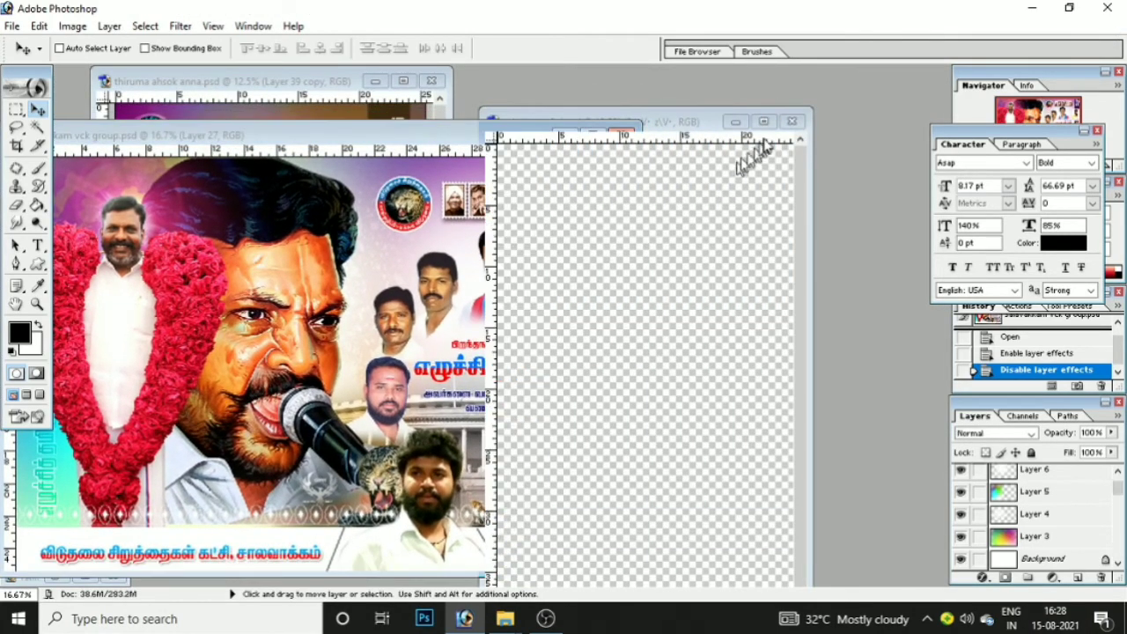
click(763, 121)
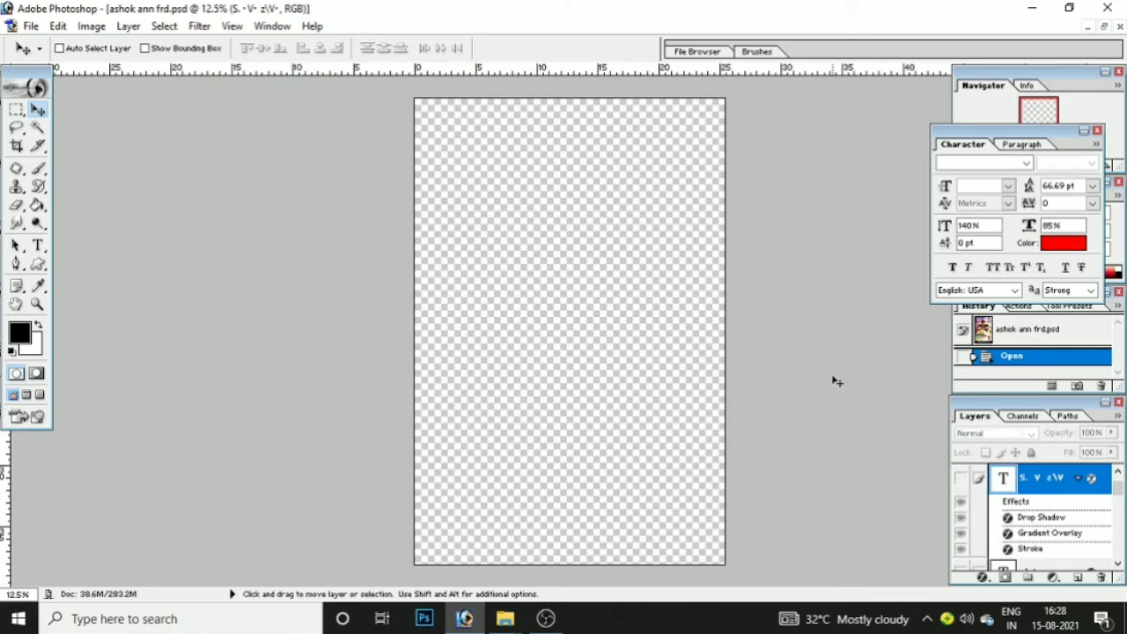
Show the white Background and the colourful backdrops on Layer 3 and Layer 4 at the base of the layer stack
scroll(1034, 493, down, 10)
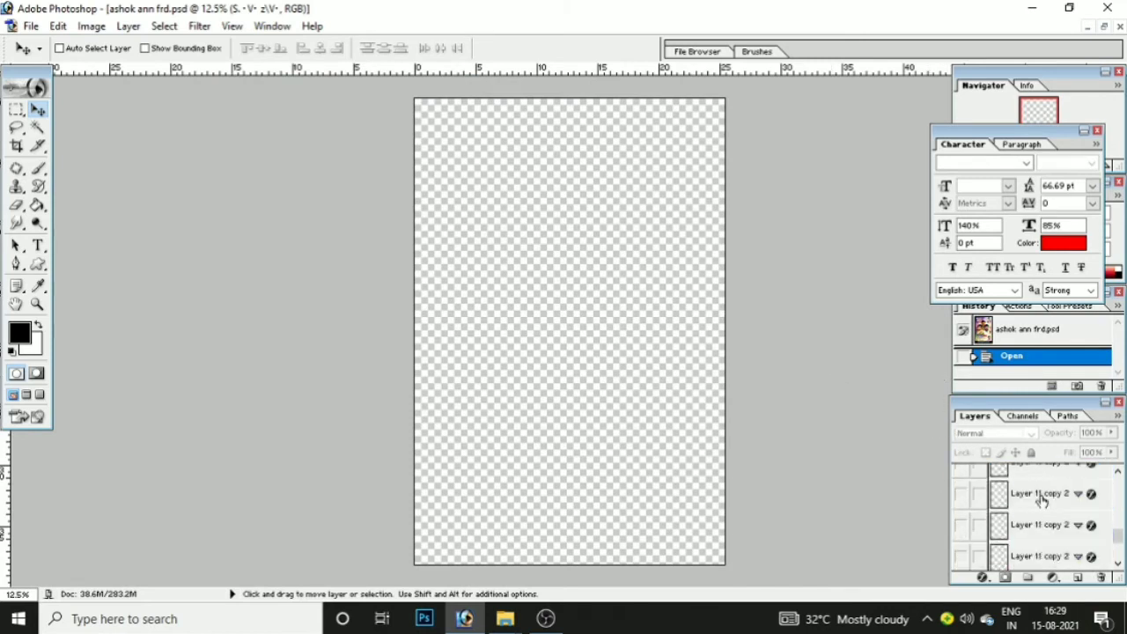
scroll(1042, 502, down, 5)
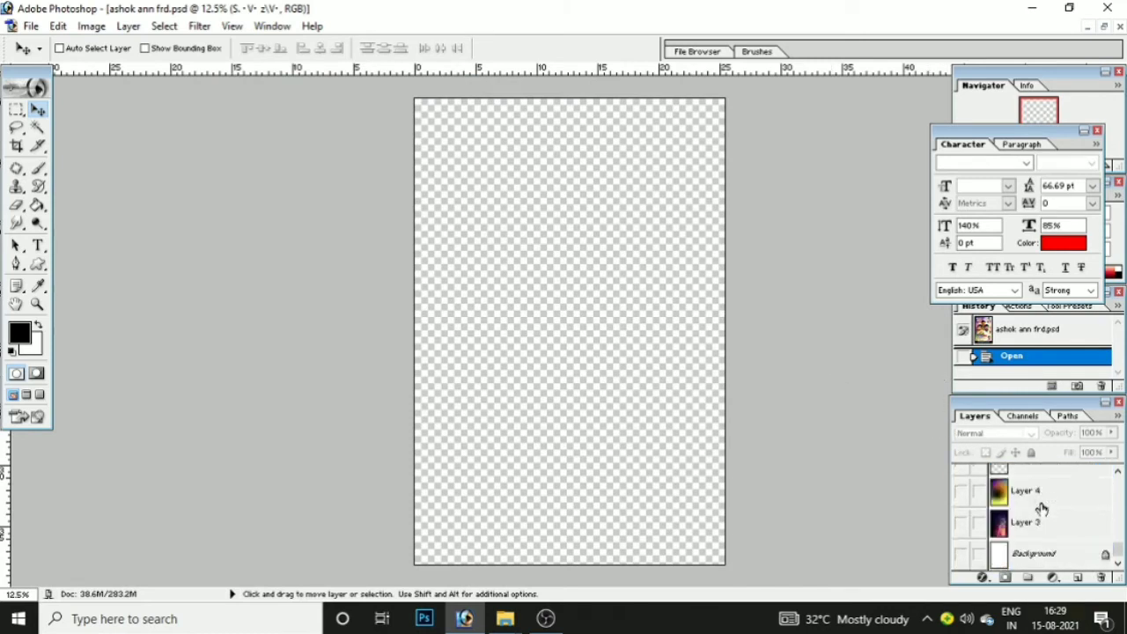
click(960, 554)
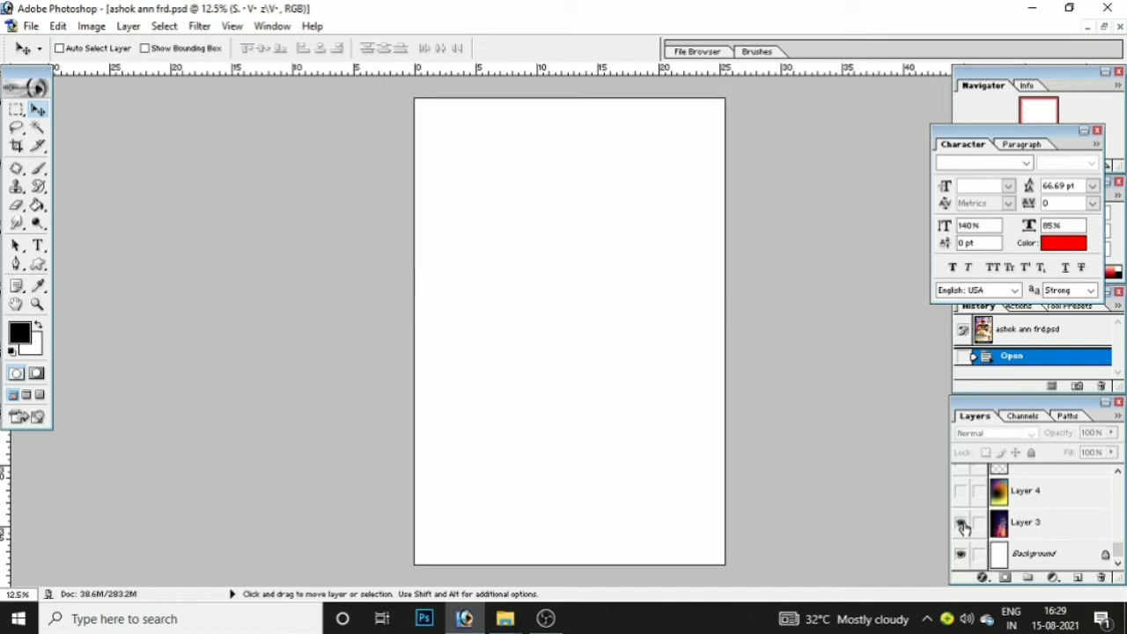
click(961, 522)
click(960, 493)
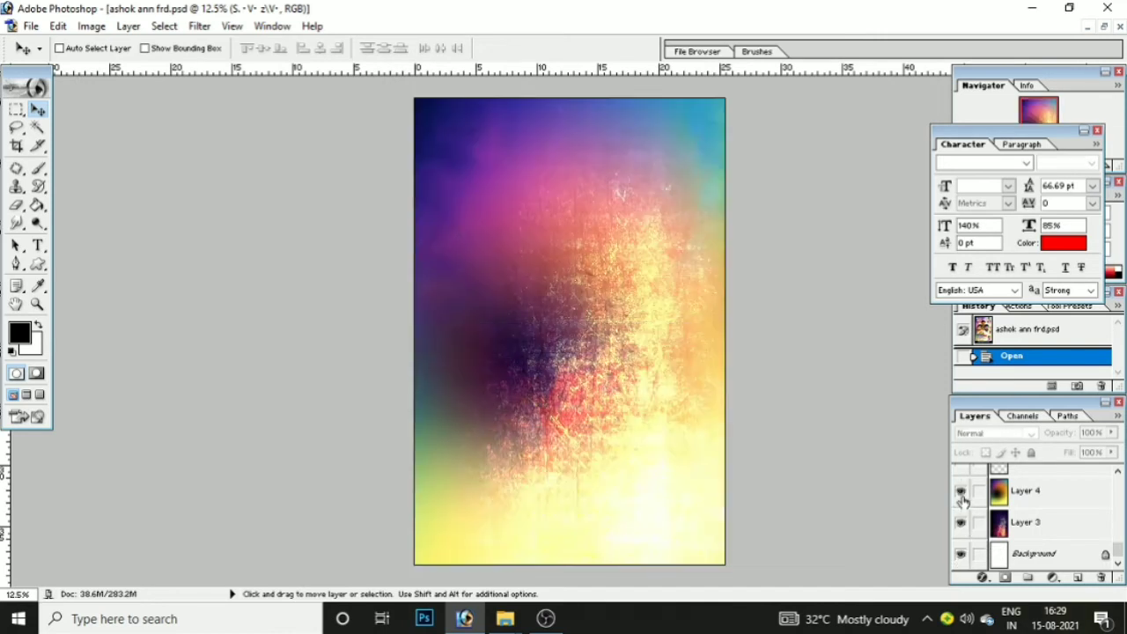
Turn on the pale glow on Layer 7, then Layer 8 and the light flare on Layer 12 copy
scroll(963, 500, up, 1)
click(960, 493)
scroll(963, 500, up, 1)
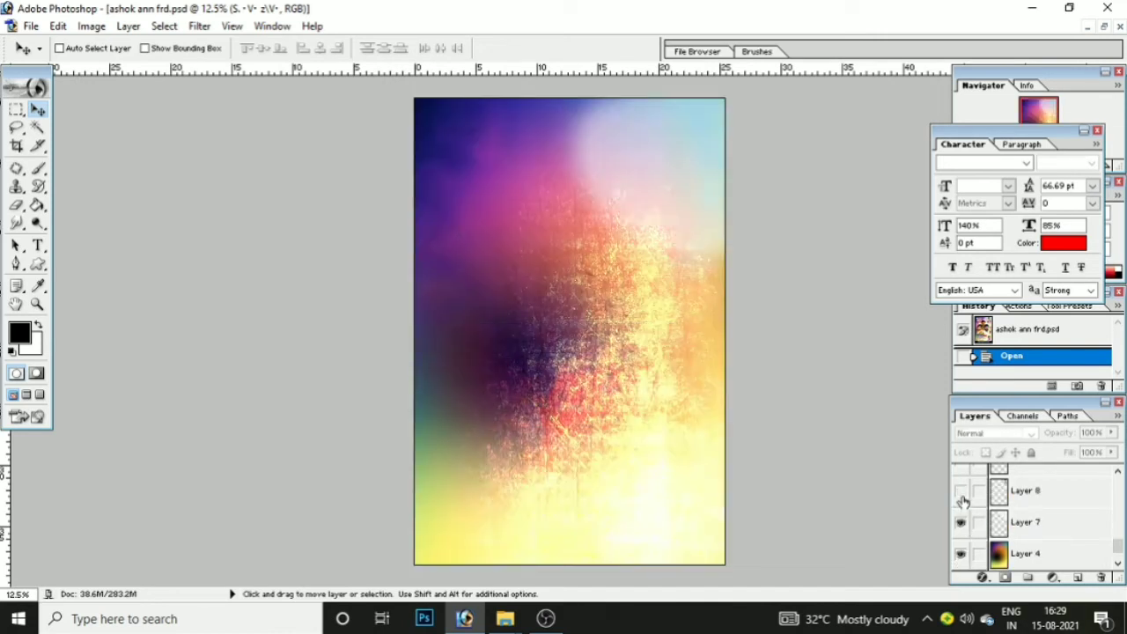
click(961, 493)
scroll(963, 500, up, 1)
click(961, 493)
Reveal the first stroked frame on Layer 11 with its Layer 9 portrait, plus the neighbouring Layer 11 copy frame
scroll(963, 500, up, 2)
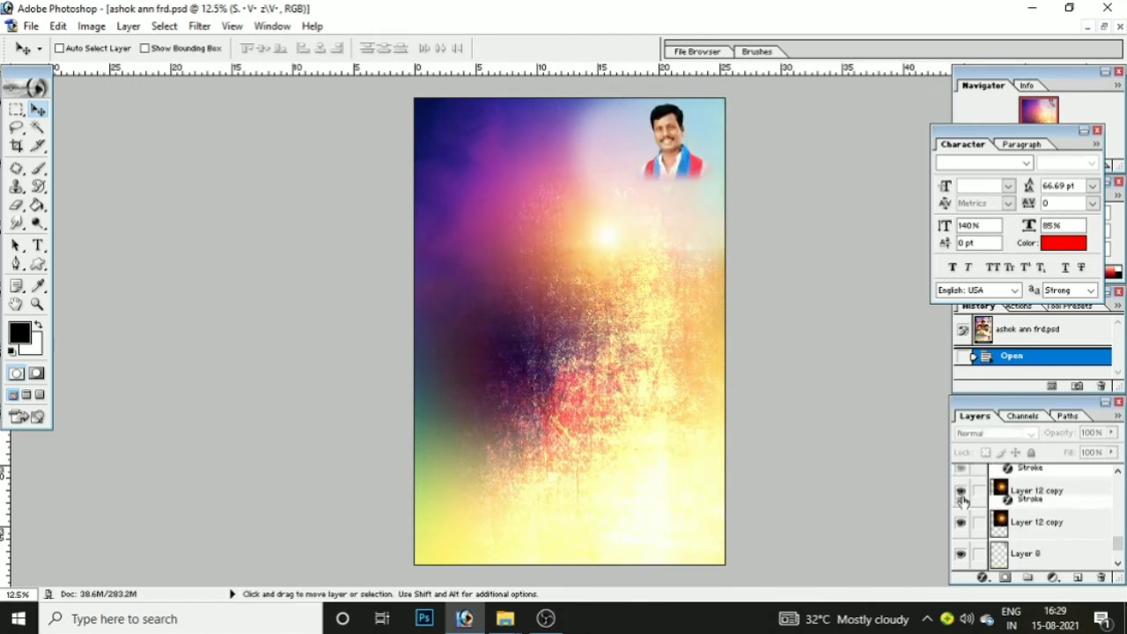
click(960, 493)
scroll(964, 500, up, 1)
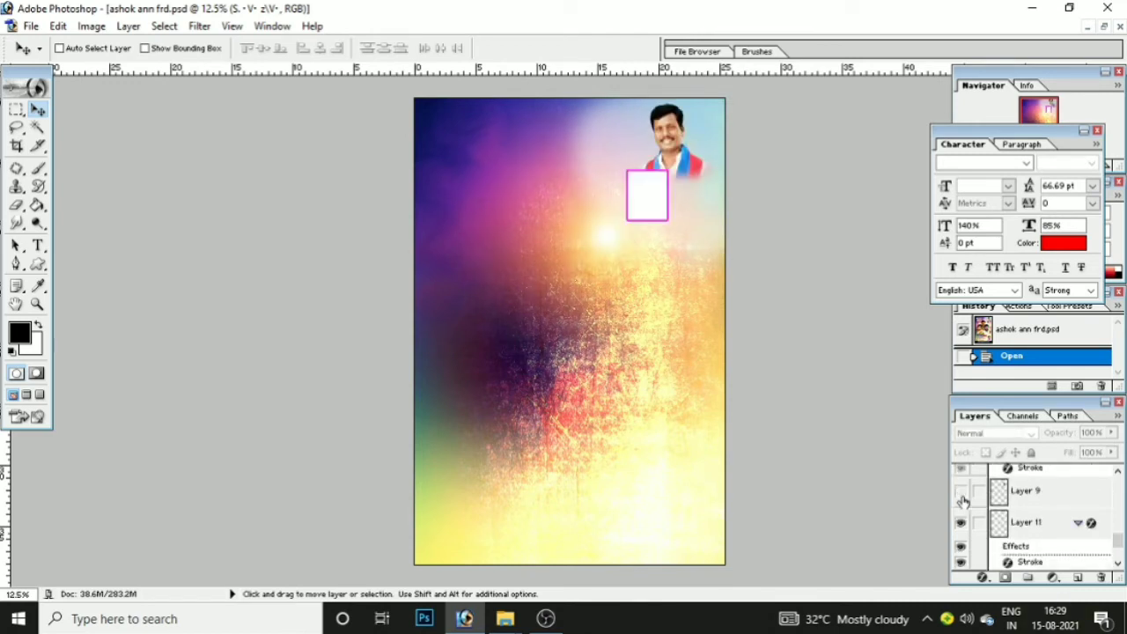
scroll(963, 501, up, 1)
scroll(962, 500, up, 1)
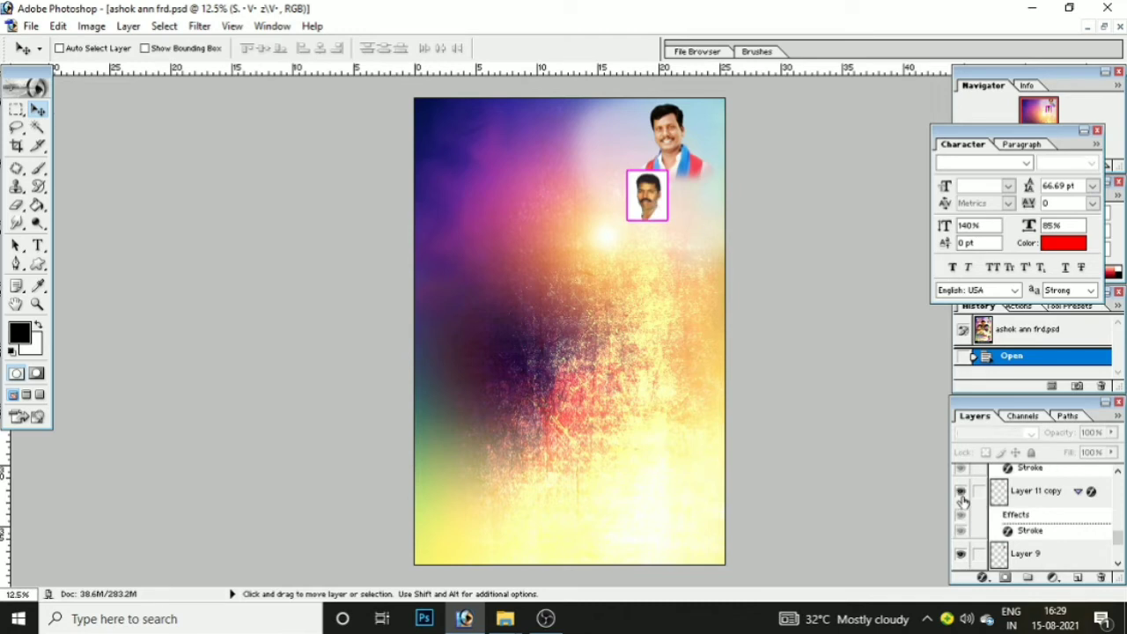
click(961, 495)
Show the stroked frame on Layer 11 copy 2 together with its Layer 13 portrait
scroll(963, 499, up, 1)
scroll(963, 500, up, 1)
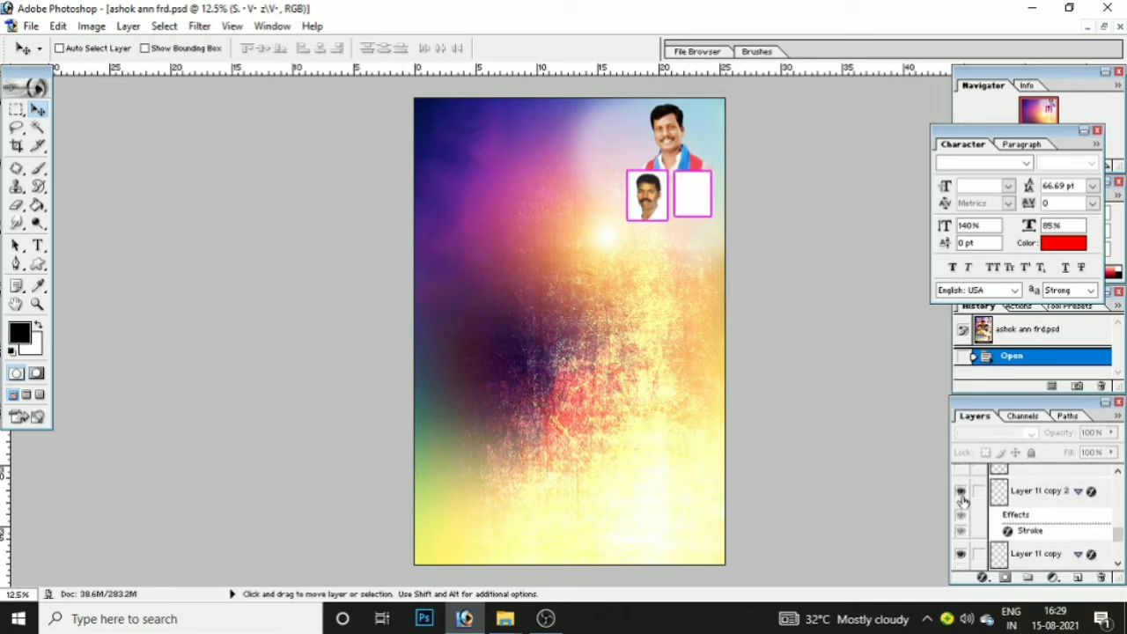
scroll(963, 500, up, 1)
click(961, 495)
Turn on Layer 14 and the light flares on Layer 12 and Layer 12 copy 2
scroll(963, 500, up, 1)
click(961, 495)
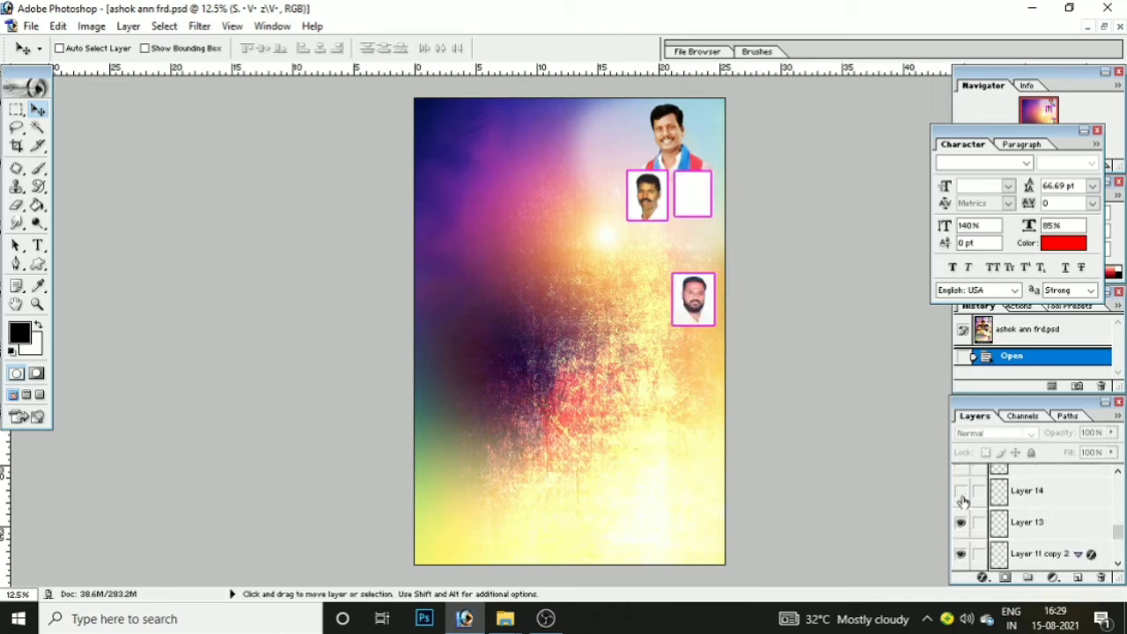
scroll(963, 500, up, 1)
click(960, 495)
click(960, 495)
scroll(963, 500, up, 1)
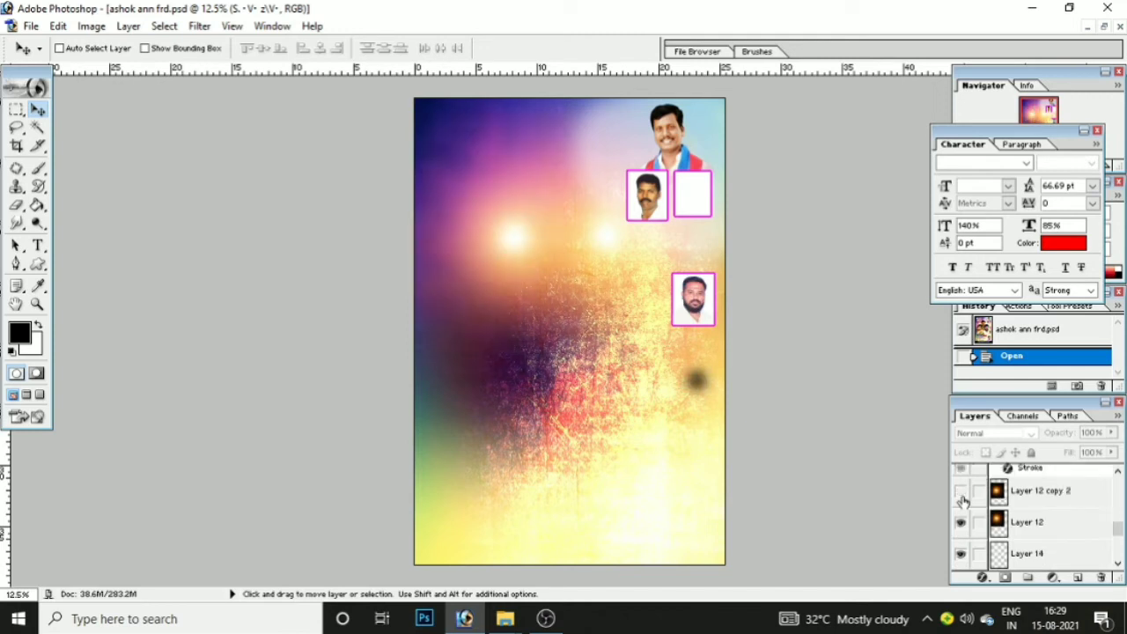
click(960, 495)
Reveal the lowest frame on Layer 11 copy 3 with Layer 15, and the Layer 10 portrait in the empty upper frame
scroll(963, 500, up, 1)
scroll(963, 500, up, 1)
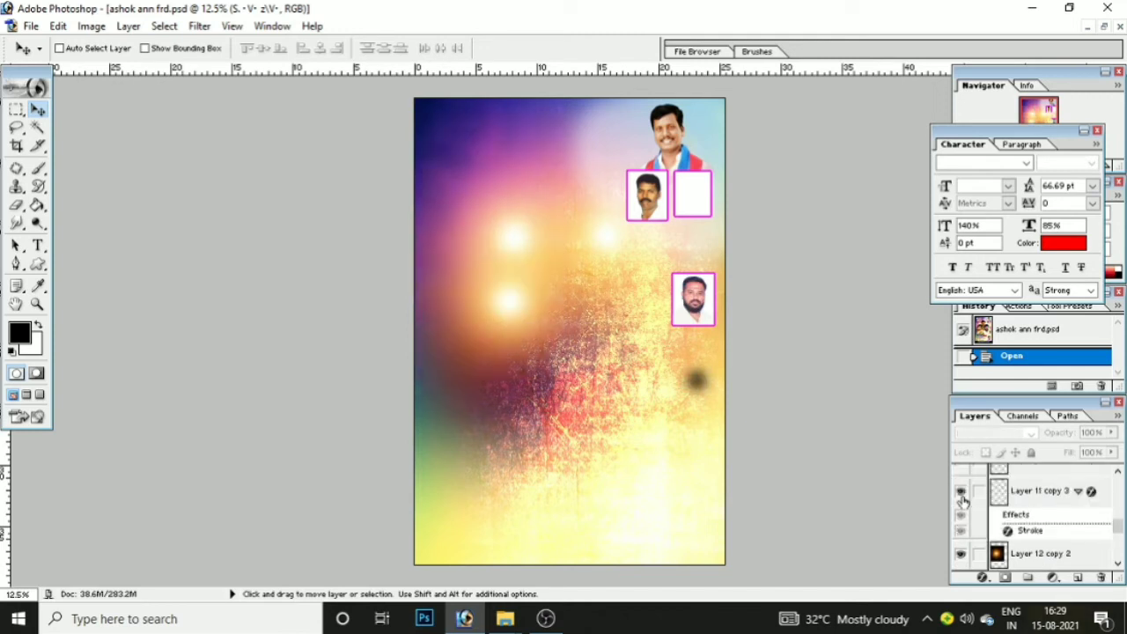
scroll(963, 500, up, 1)
click(962, 498)
scroll(963, 500, up, 1)
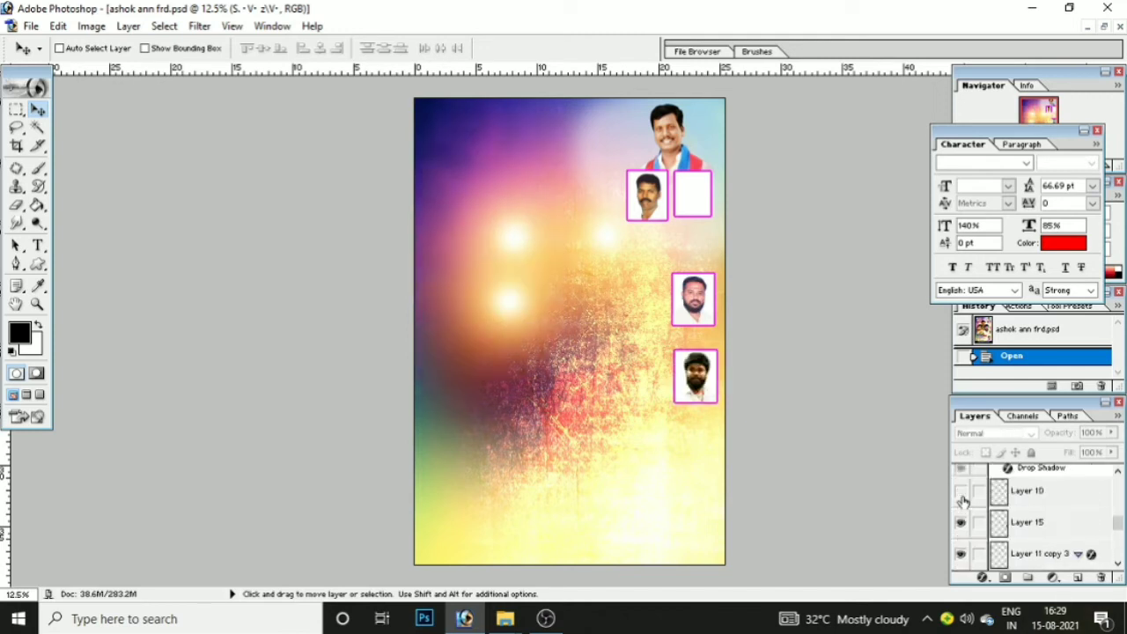
click(962, 498)
Show the four-portrait strip on Layer 2 copy and turn on Layer 1 above it
scroll(963, 500, up, 1)
scroll(963, 500, up, 1)
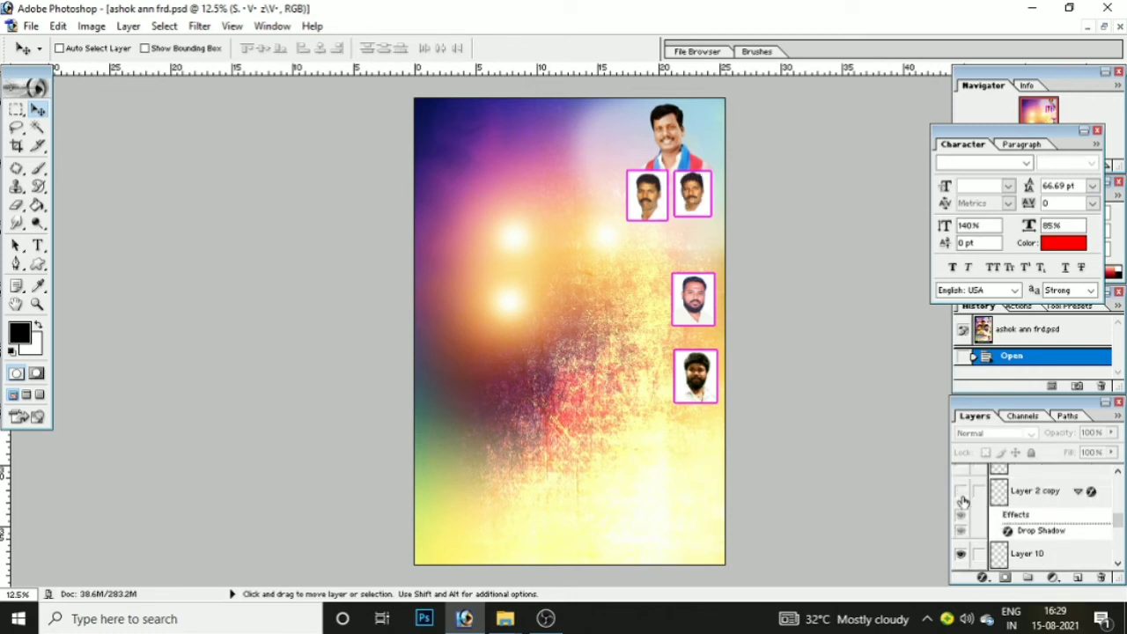
click(963, 498)
scroll(963, 500, up, 1)
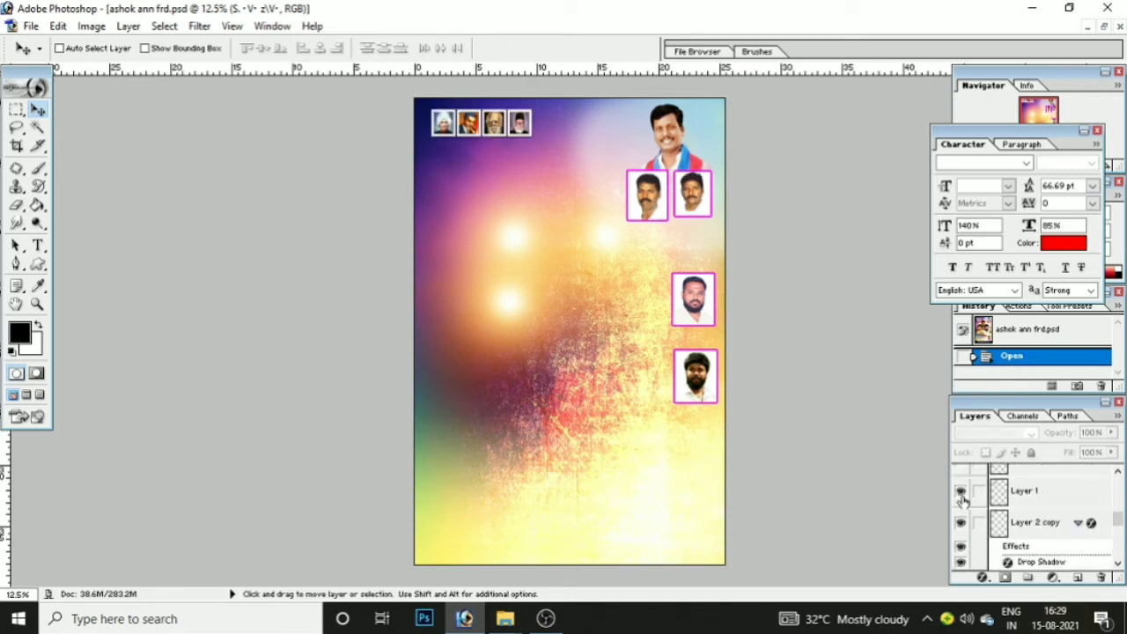
click(962, 499)
Turn on Layer 16 and the large group portrait with the flower bouquet on Layer 2
scroll(963, 500, up, 1)
click(962, 498)
scroll(963, 500, up, 1)
click(962, 498)
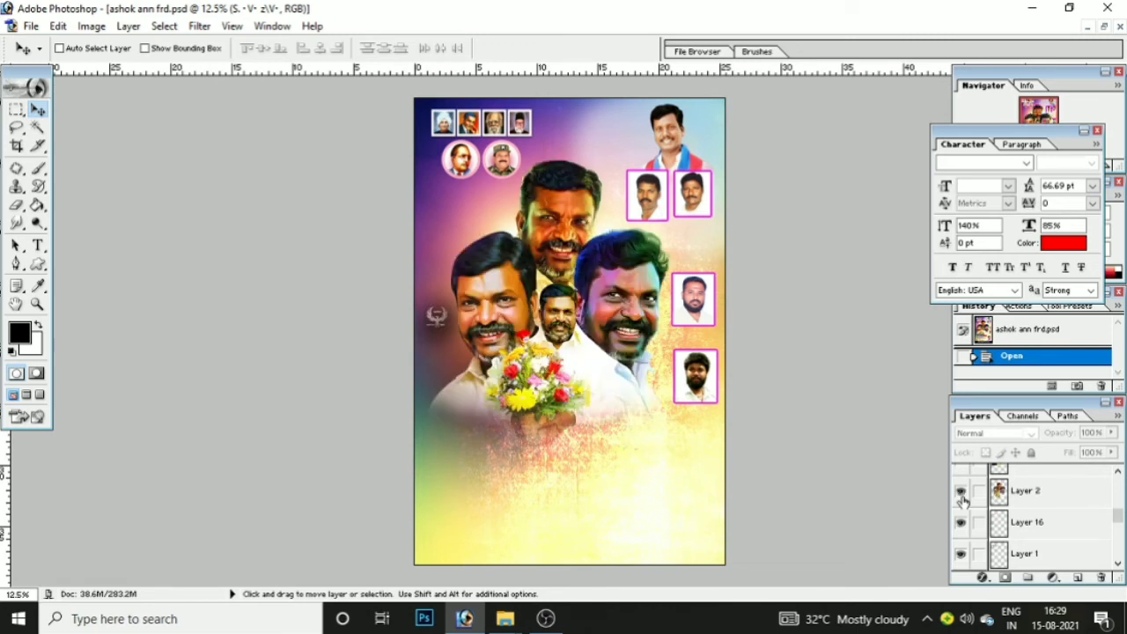
Show the flag-bearing statue on Layer 19 and the light flares on Layer 12 copy 4 and Layer 12 copy 5
scroll(963, 500, up, 1)
click(962, 498)
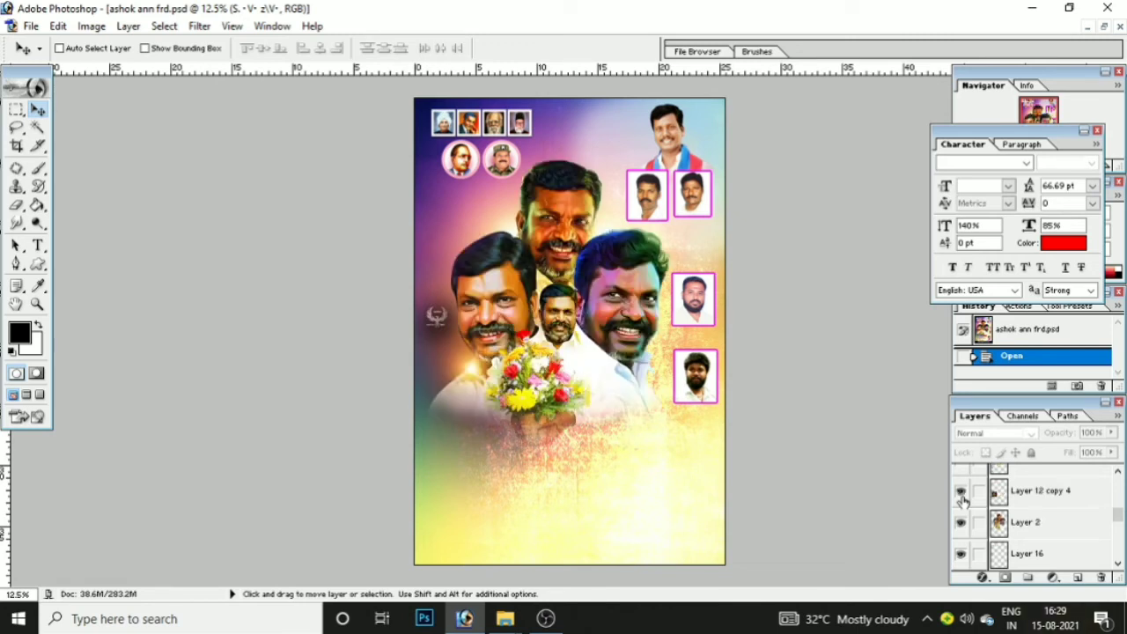
scroll(962, 498, up, 1)
click(962, 498)
scroll(962, 499, up, 1)
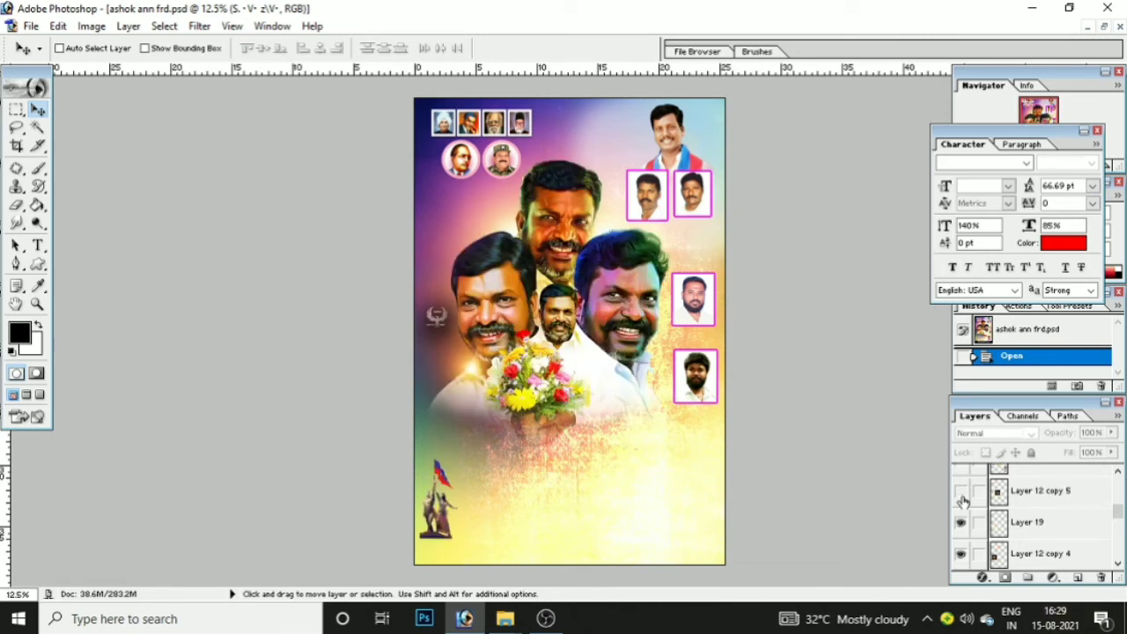
click(962, 498)
Reveal the pink-shirt portrait on Layer 6 and the black footer band on Layer 5
scroll(962, 499, up, 1)
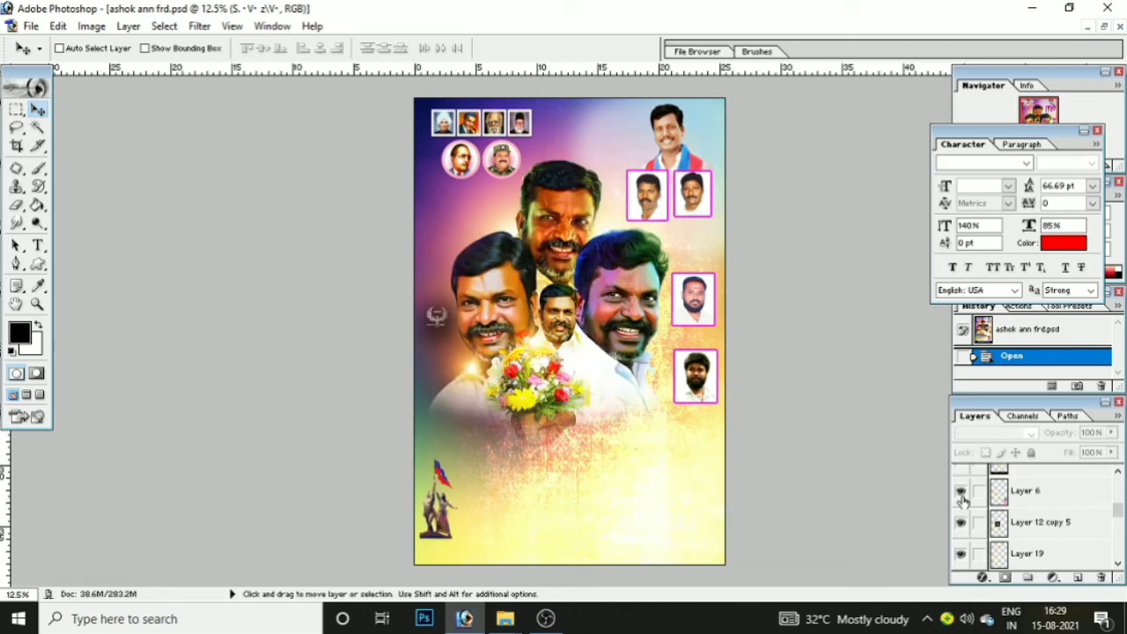
click(962, 499)
scroll(962, 498, up, 2)
click(962, 498)
Show the Tamil party line on the black footer and the small vertical contact text beside the main portraits
scroll(962, 498, up, 2)
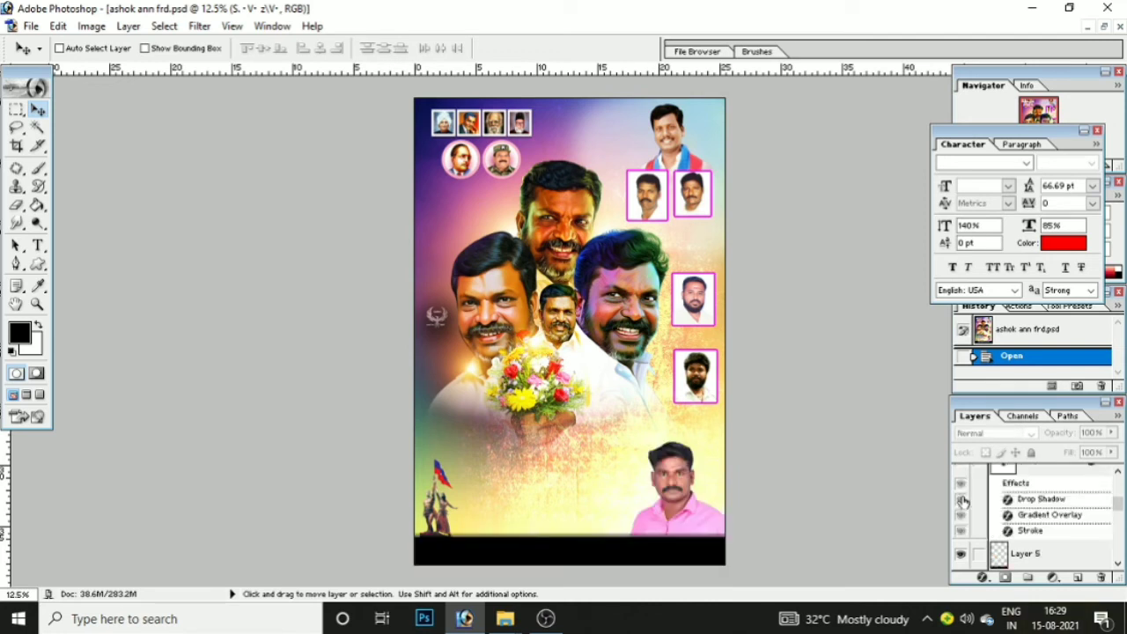
click(962, 498)
scroll(962, 498, up, 2)
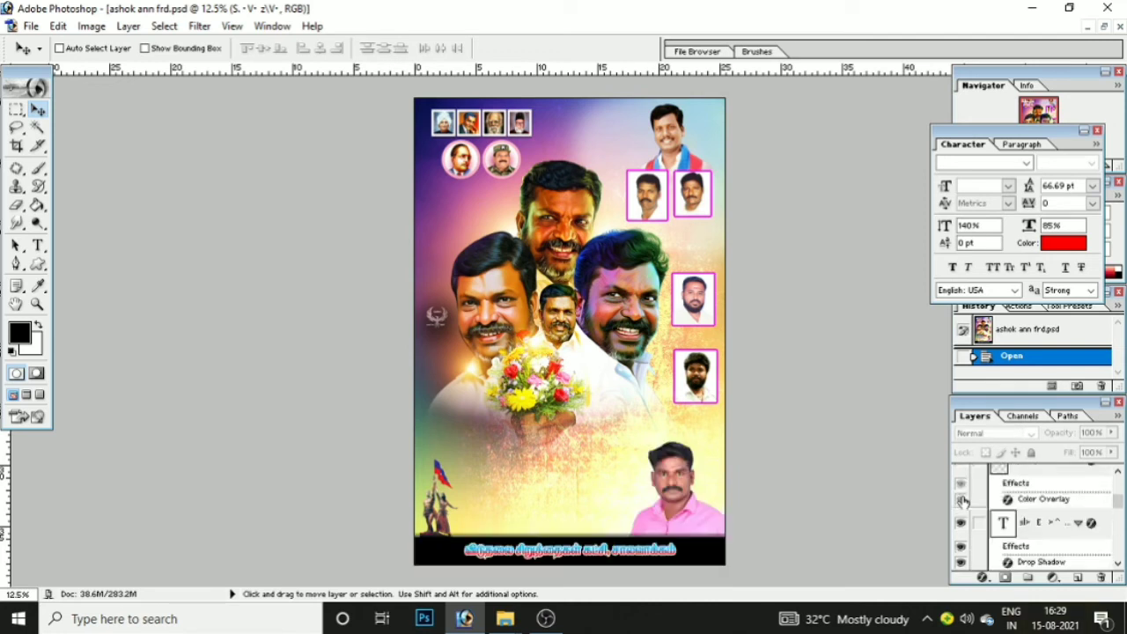
scroll(962, 499, up, 2)
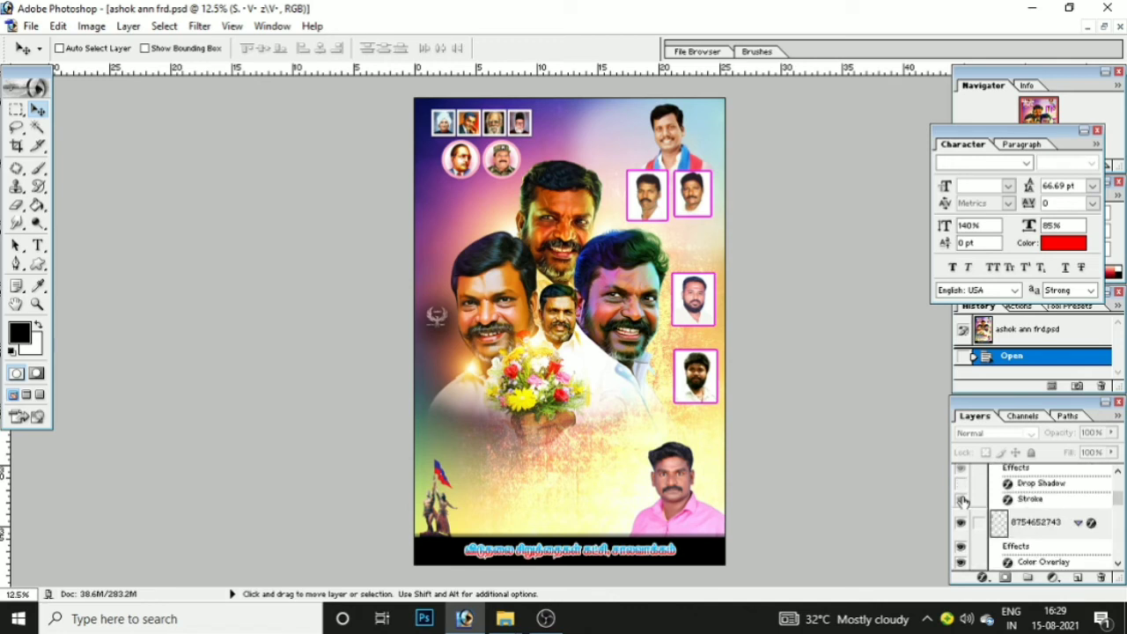
click(962, 498)
Turn on the Tamil birthday date text containing 17 and the small அமைப்பு line near the footer
scroll(964, 493, up, 2)
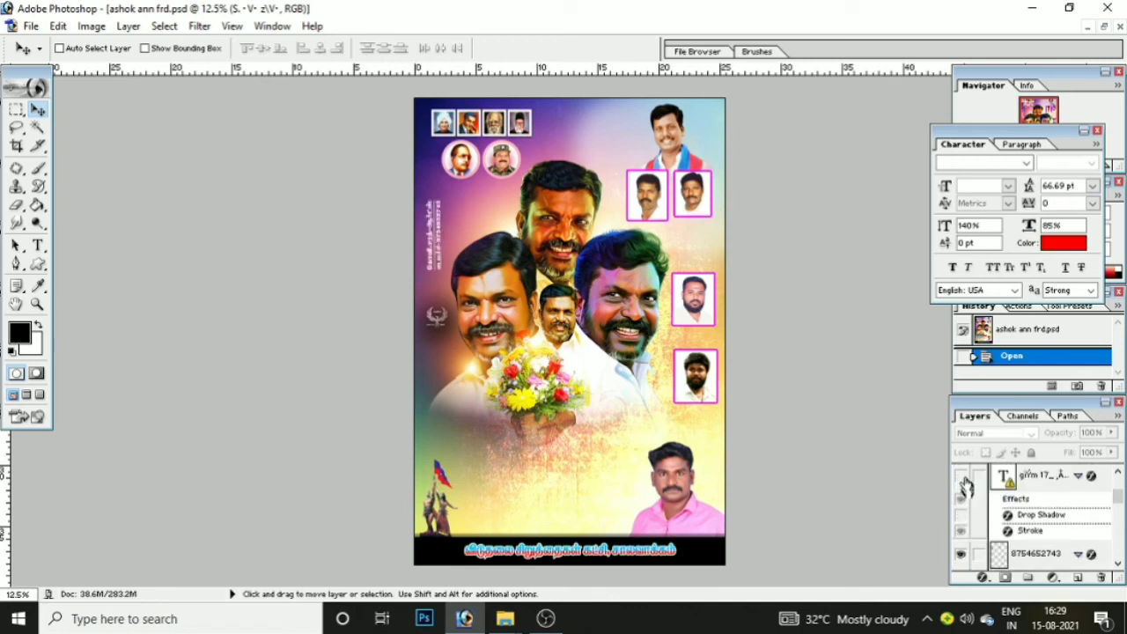
click(964, 488)
scroll(967, 495, up, 2)
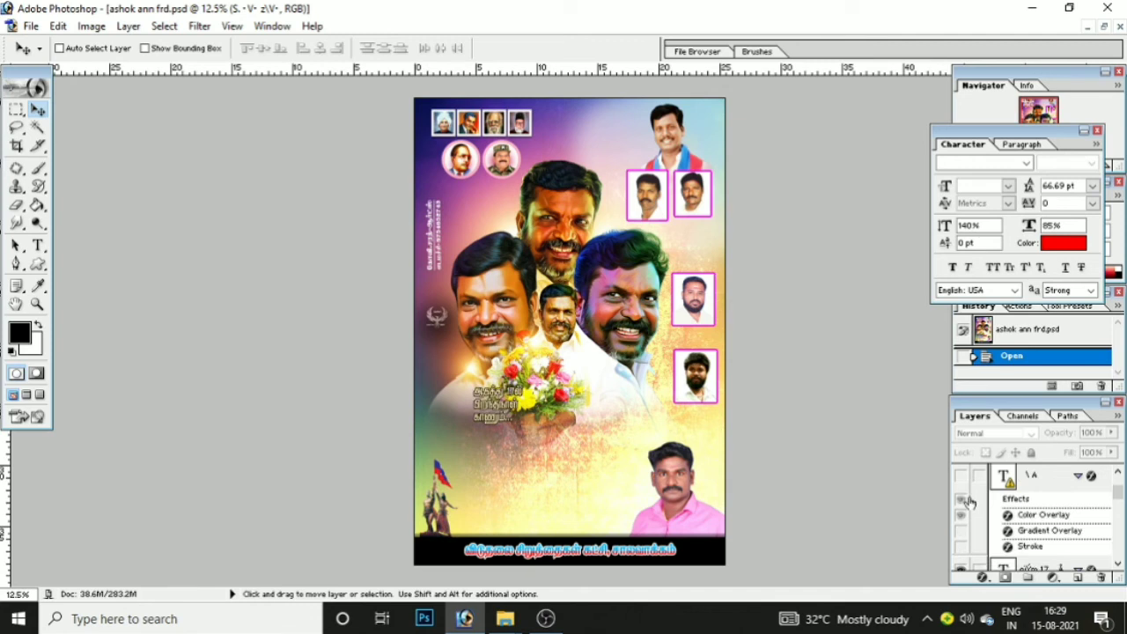
click(967, 500)
Show the organizer's name line, the blue-and-red Tamil headline banner and the greeting lines beneath it
scroll(968, 497, up, 2)
scroll(969, 498, up, 2)
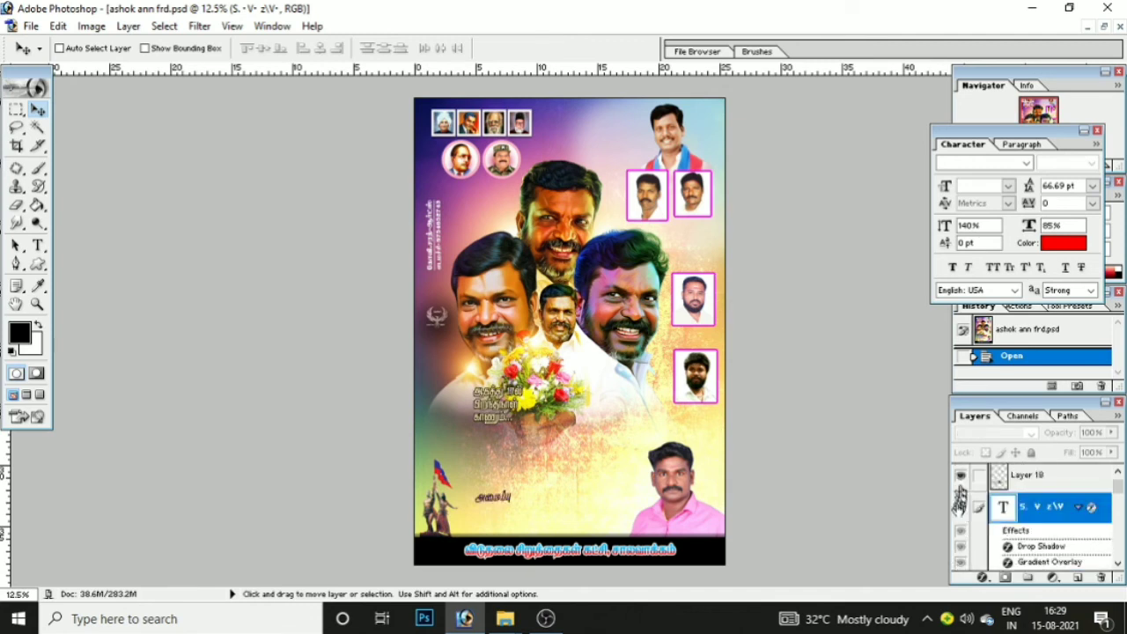
click(959, 506)
scroll(960, 493, up, 2)
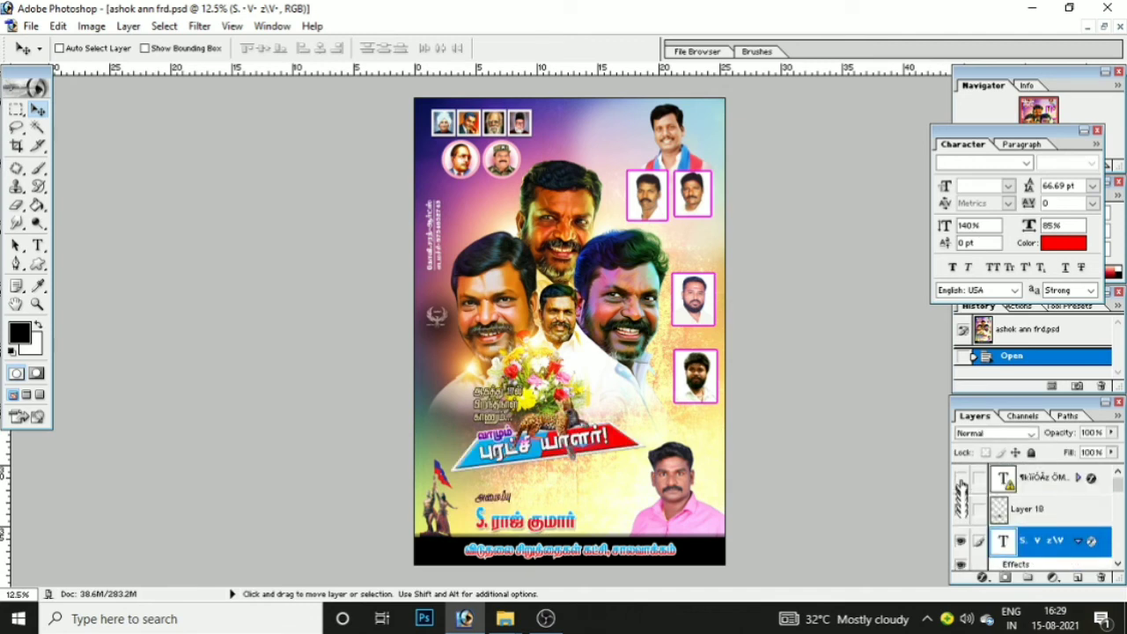
click(960, 478)
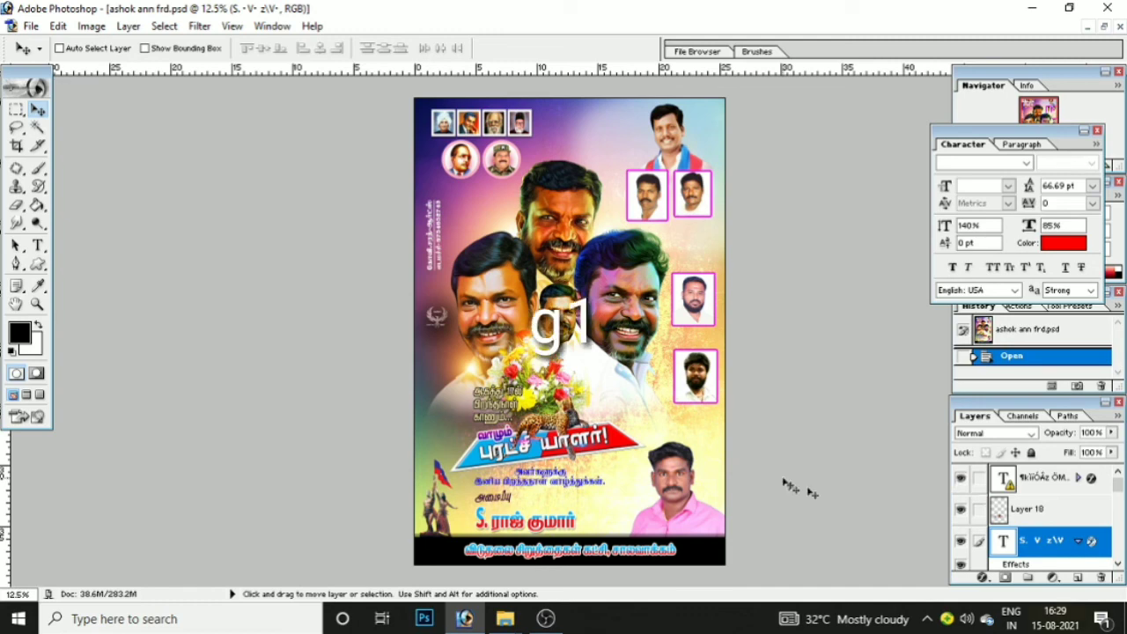